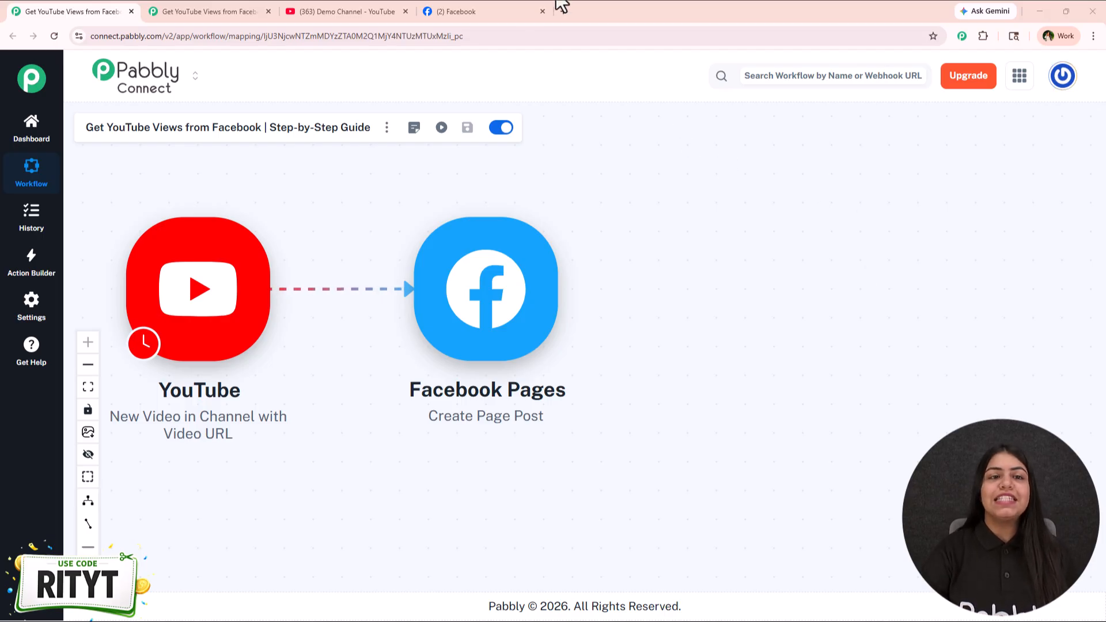
- Look over the Pabbly Connect Facebook page and the Demo Channel on YouTube, then return to the empty workflow
{"action": "left_click", "coordinate": [461, 13]}
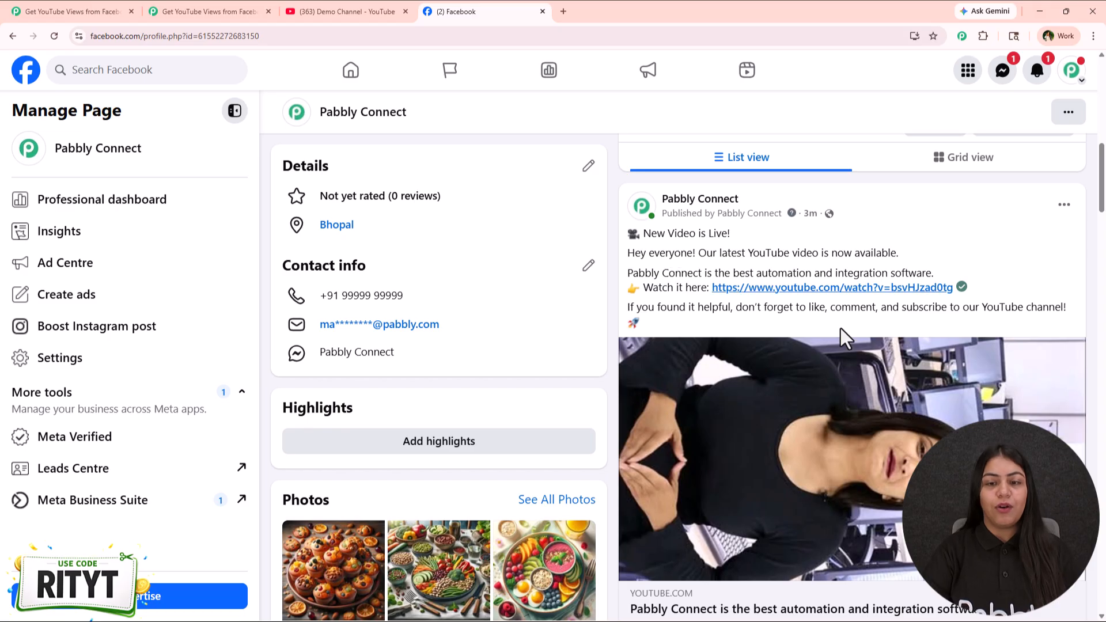
{"action": "left_click", "coordinate": [353, 8]}
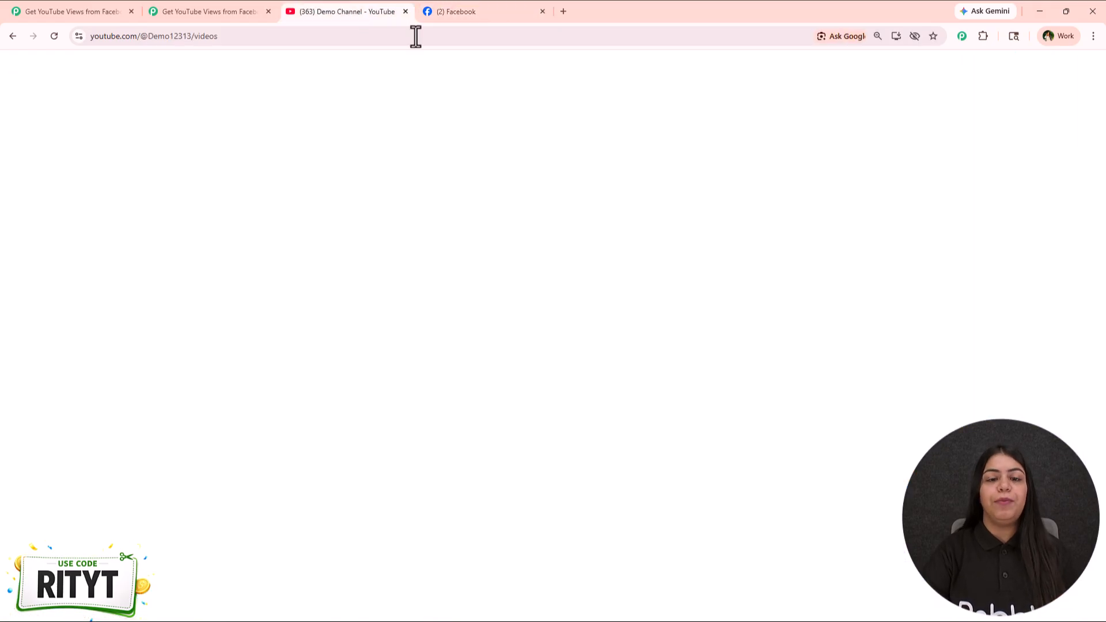
{"action": "left_click", "coordinate": [217, 8]}
{"action": "left_click_drag", "start_coordinate": [702, 276], "coordinate": [662, 313]}
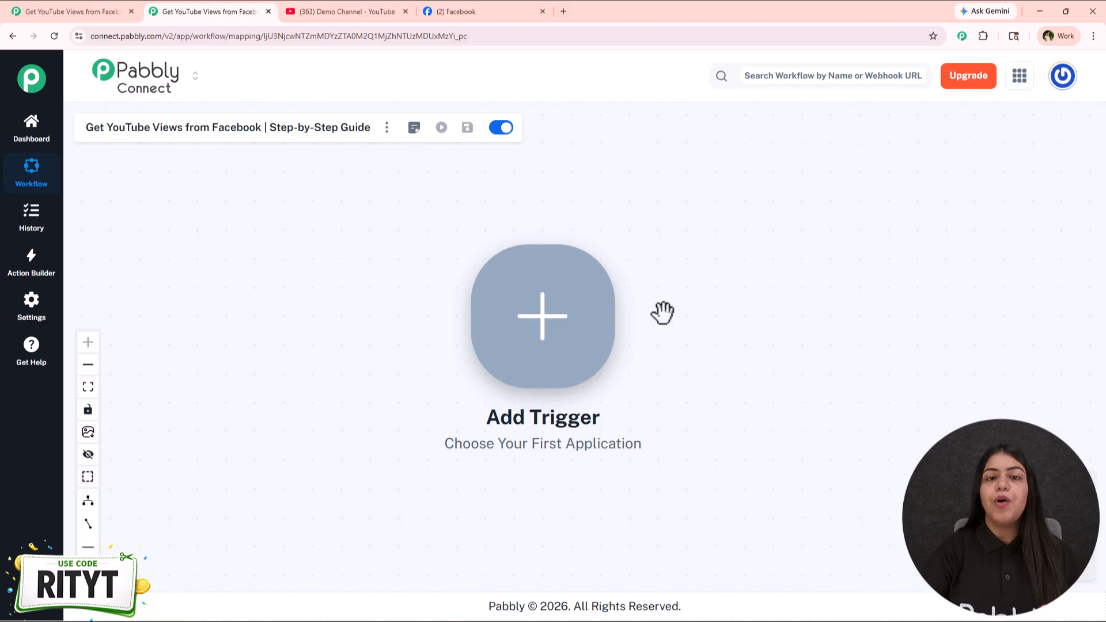
- Open the Pabbly Connect website in a new tab, dismiss its offer popup and view the Facebook page again
{"action": "left_click", "coordinate": [563, 12]}
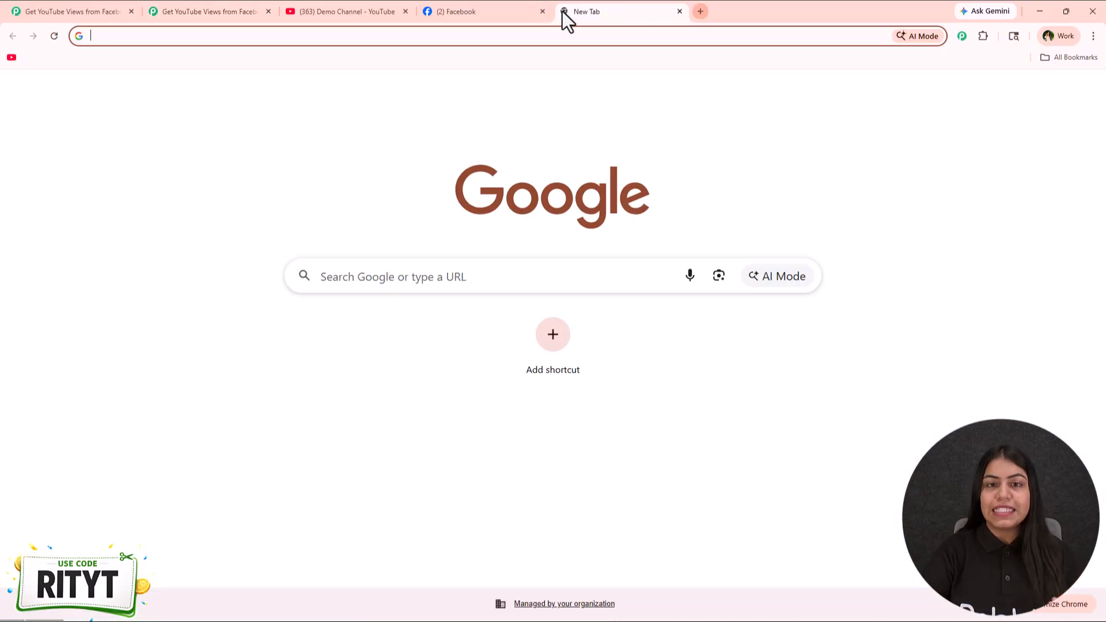
{"action": "type", "text": "pabb"}
{"action": "key", "text": "Return"}
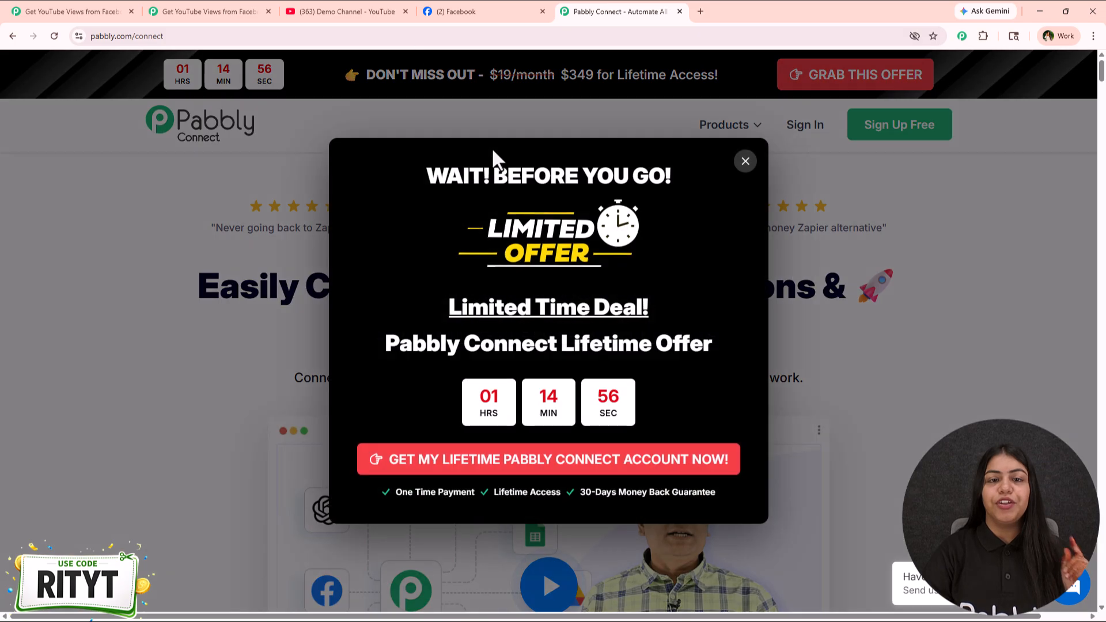
{"action": "left_click", "coordinate": [744, 170]}
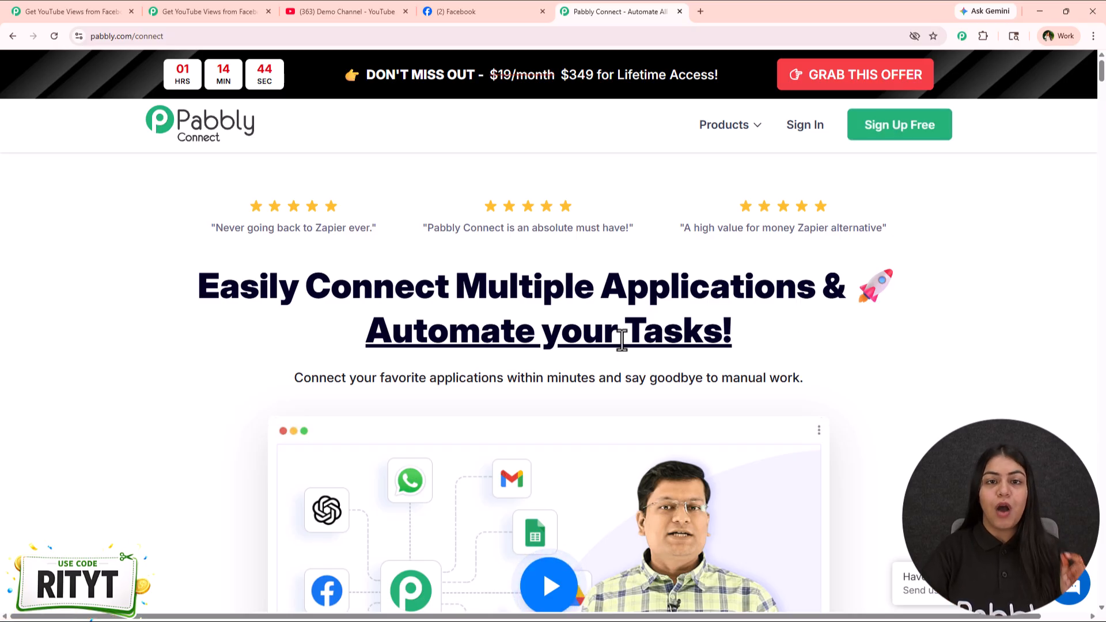
{"action": "left_click", "coordinate": [471, 6]}
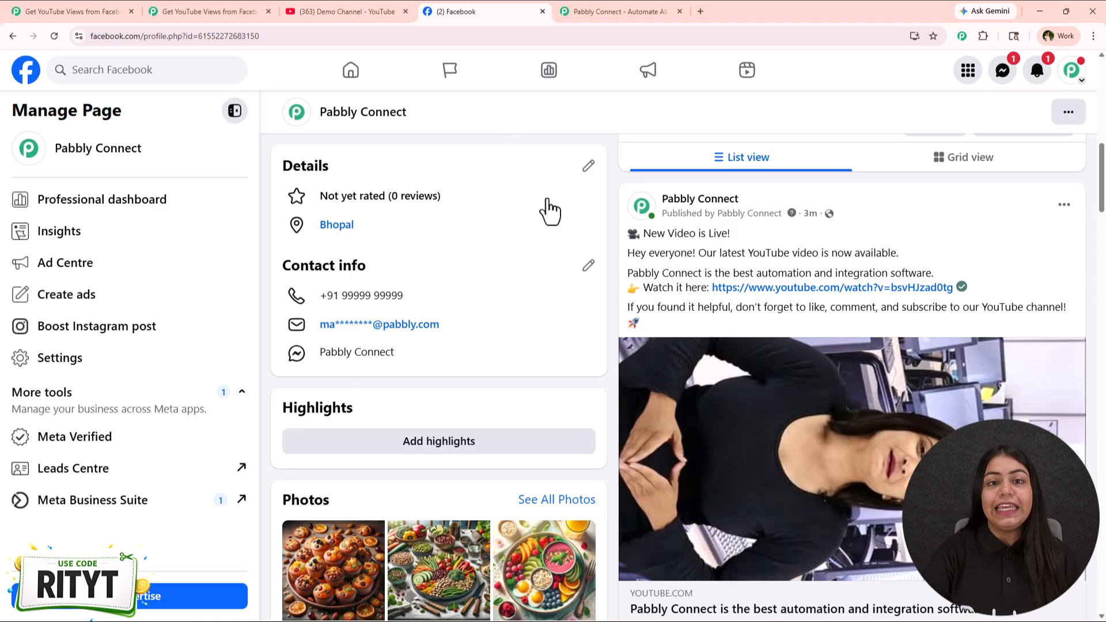
{"action": "left_click", "coordinate": [641, 13]}
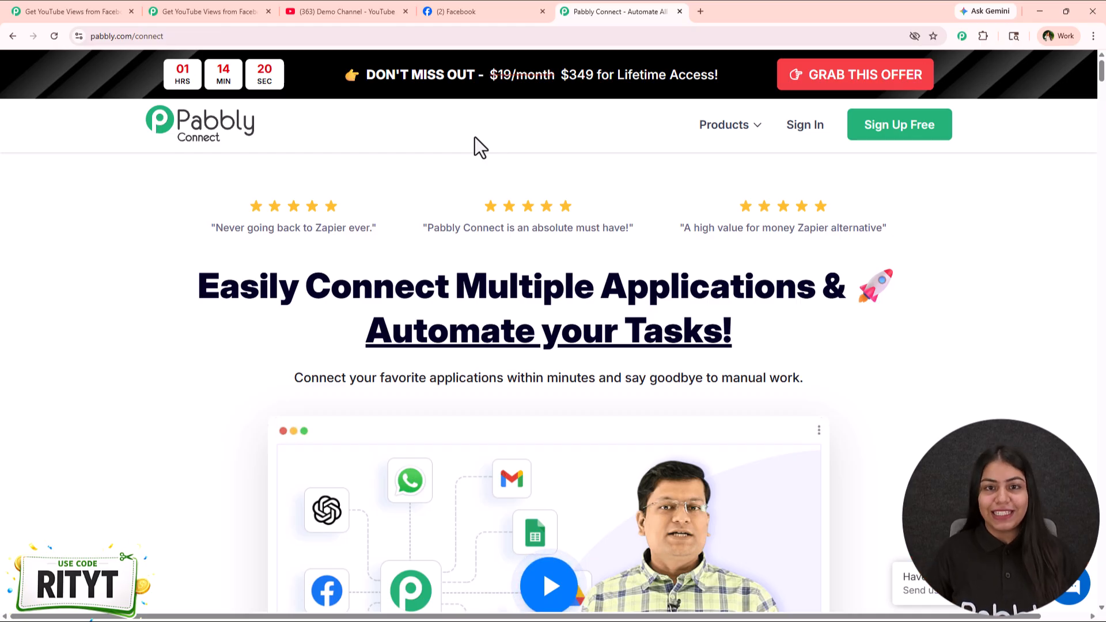
- In the empty workflow, add a YouTube trigger with the event New Video in Channel with Video URL
{"action": "left_click", "coordinate": [220, 11]}
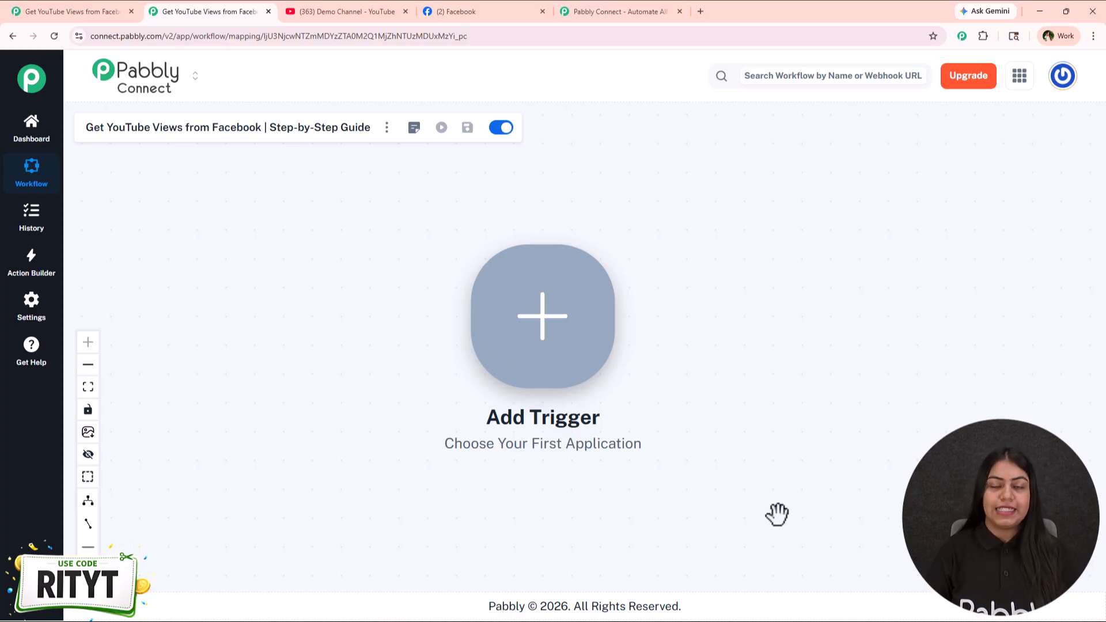
{"action": "left_click_drag", "start_coordinate": [777, 514], "coordinate": [500, 468]}
{"action": "left_click", "coordinate": [272, 320]}
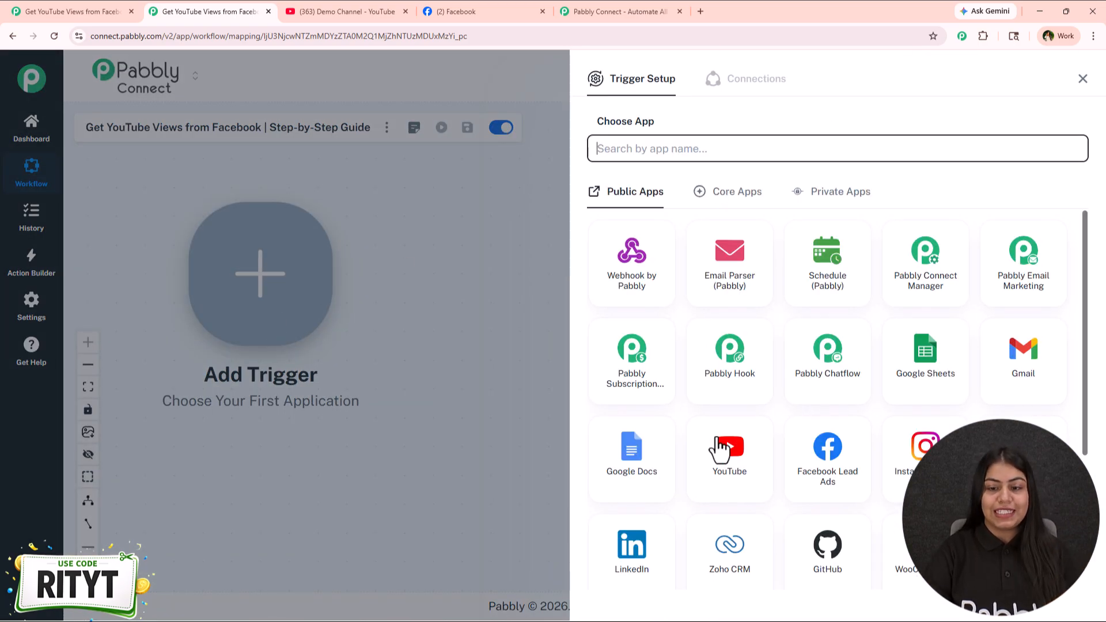
{"action": "left_click", "coordinate": [719, 457]}
{"action": "left_click", "coordinate": [694, 215]}
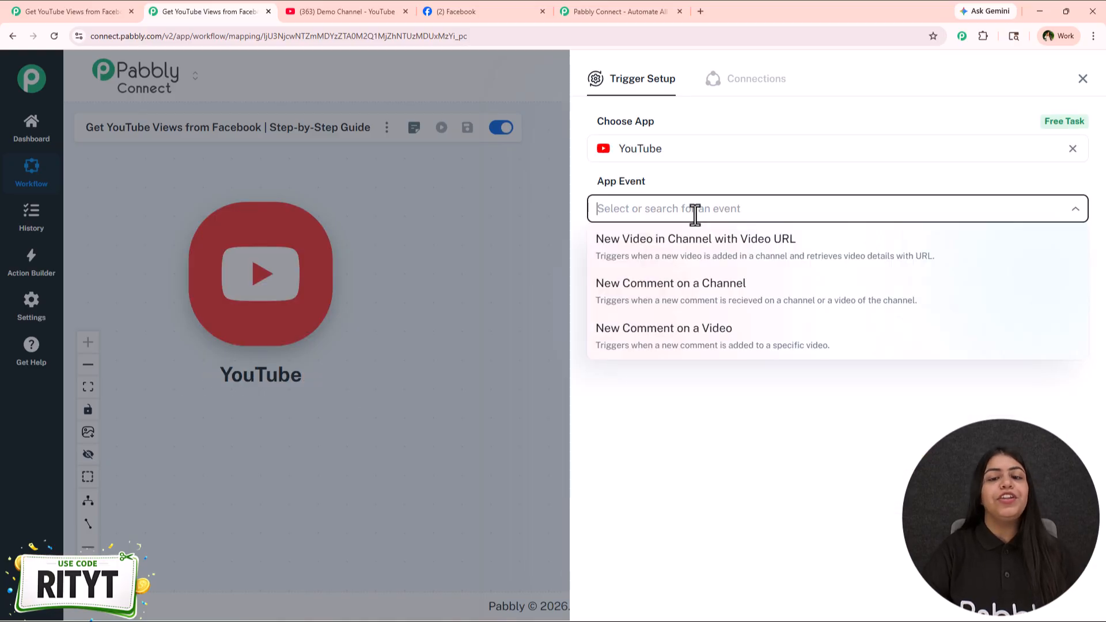
{"action": "left_click", "coordinate": [694, 259]}
- Connect the trigger to YouTube through a new connection, signing in with the channel's Google account and granting access
{"action": "left_click", "coordinate": [632, 262]}
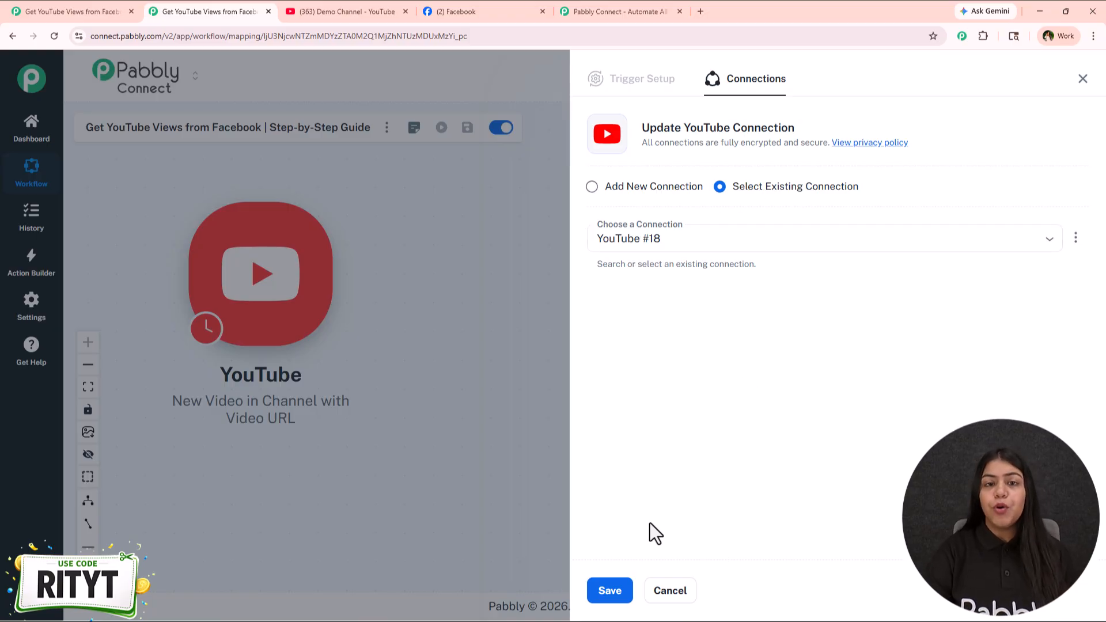
{"action": "left_click", "coordinate": [661, 191]}
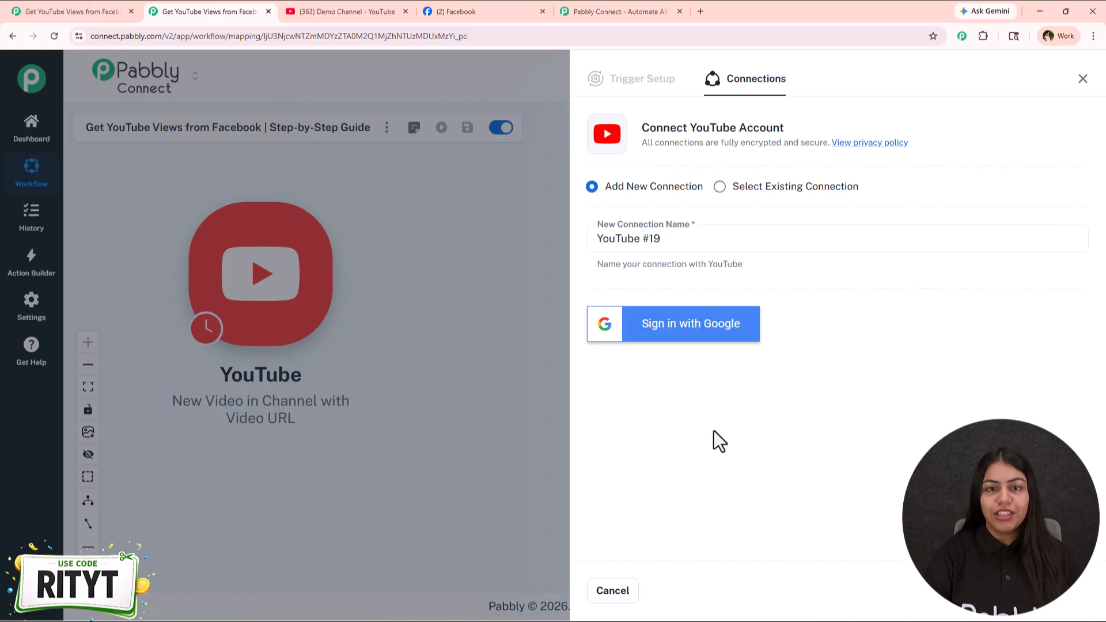
{"action": "left_click", "coordinate": [683, 345]}
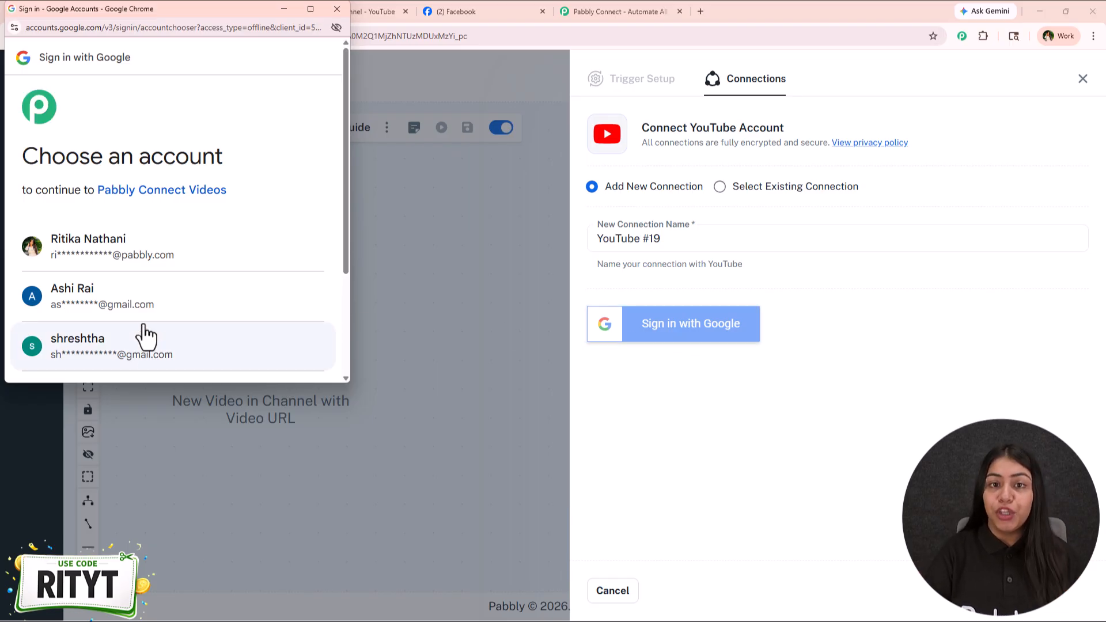
{"action": "left_click", "coordinate": [149, 322]}
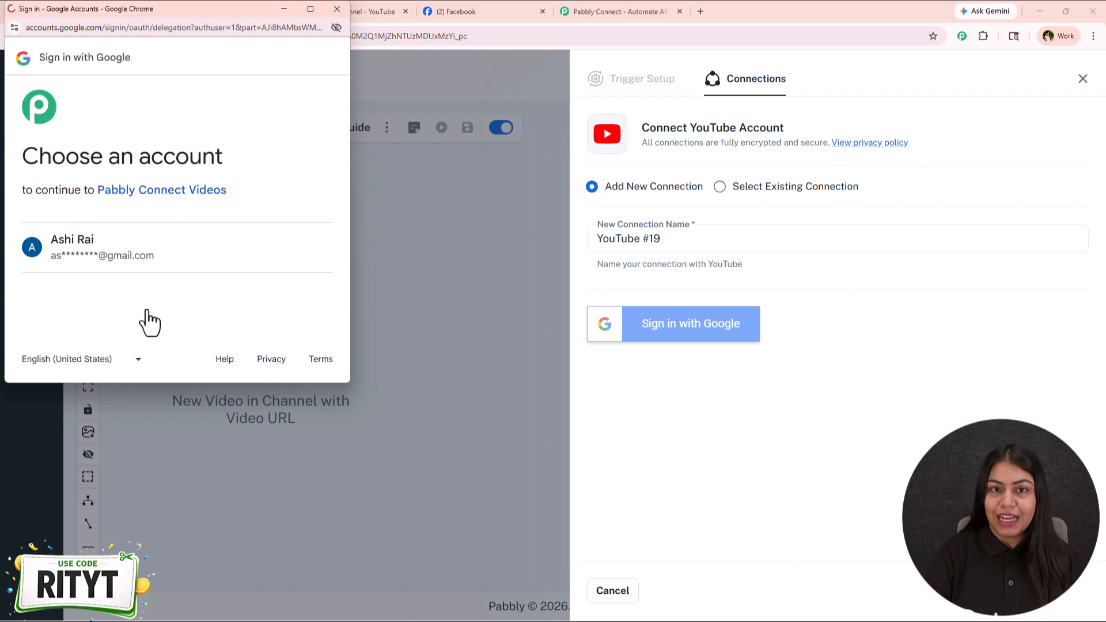
{"action": "scroll", "coordinate": [261, 300], "scroll_direction": "down", "scroll_amount": 4}
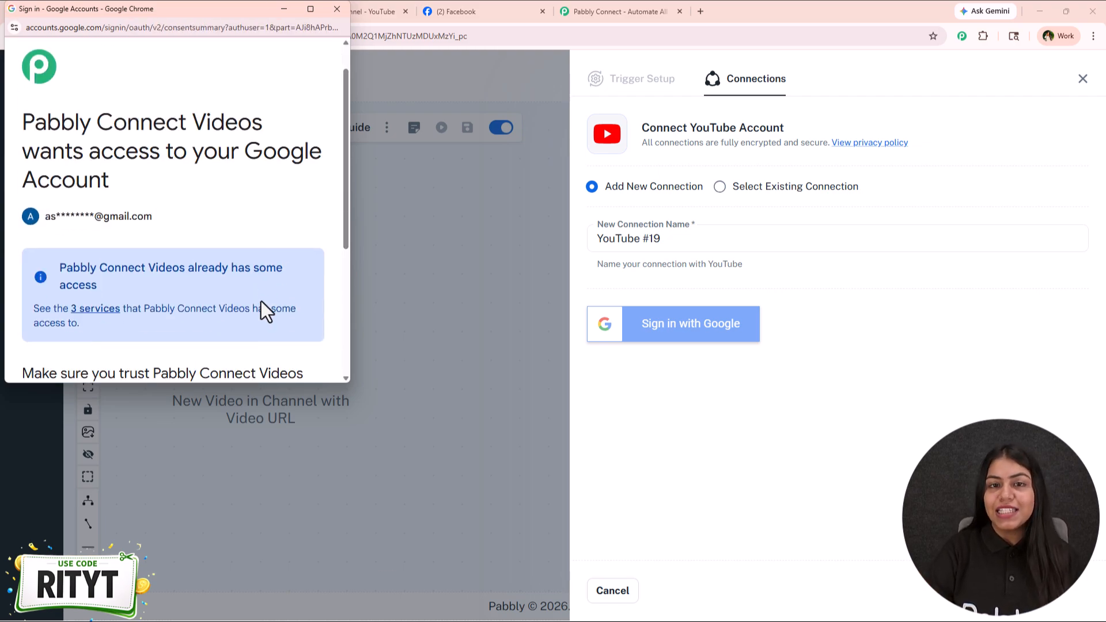
{"action": "scroll", "coordinate": [259, 297], "scroll_direction": "down", "scroll_amount": 1}
{"action": "left_click", "coordinate": [261, 307]}
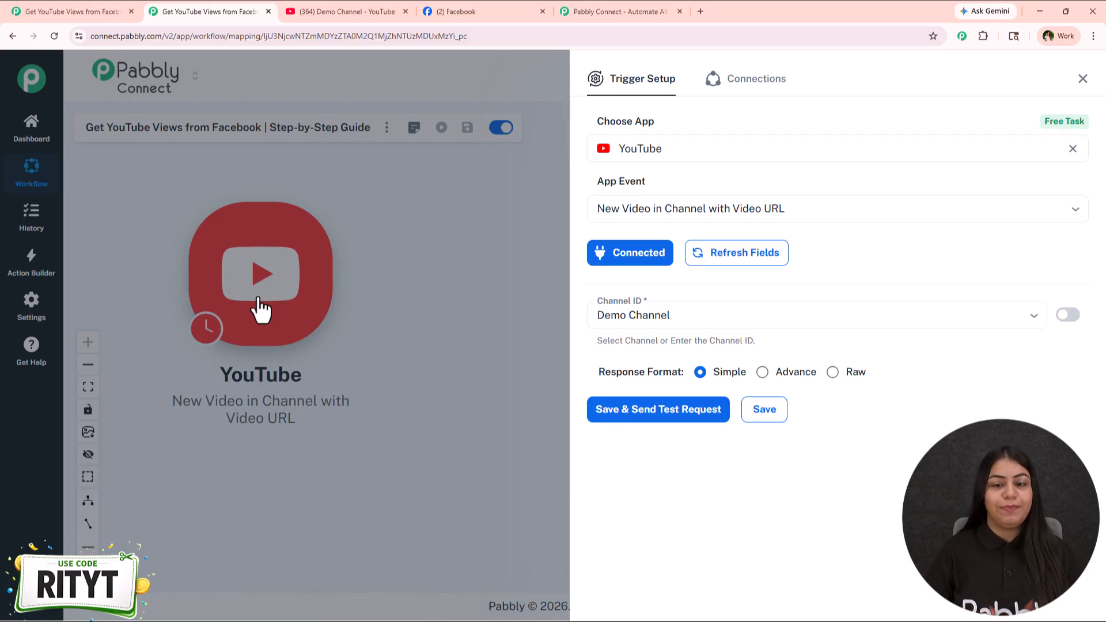
- Select Demo Channel as the trigger's Channel ID, then save and send a test request
{"action": "left_click", "coordinate": [663, 322]}
{"action": "left_click", "coordinate": [662, 343]}
{"action": "left_click", "coordinate": [662, 410]}
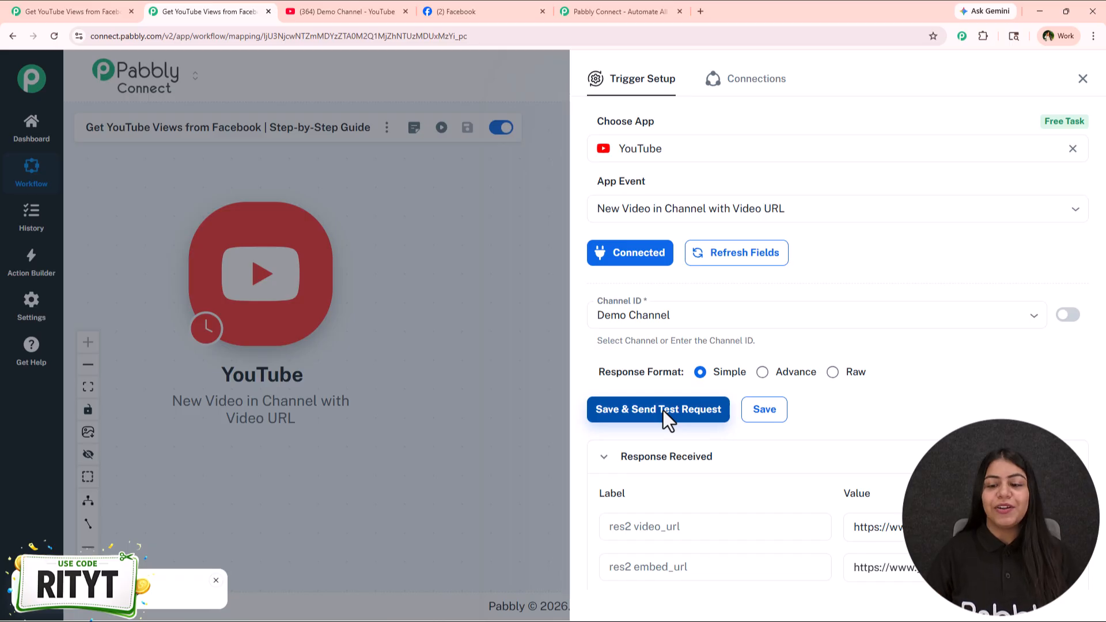
- Examine the video URL, snippet title and snippet description fields in the trigger's received response
{"action": "scroll", "coordinate": [1045, 390], "scroll_direction": "down", "scroll_amount": 3}
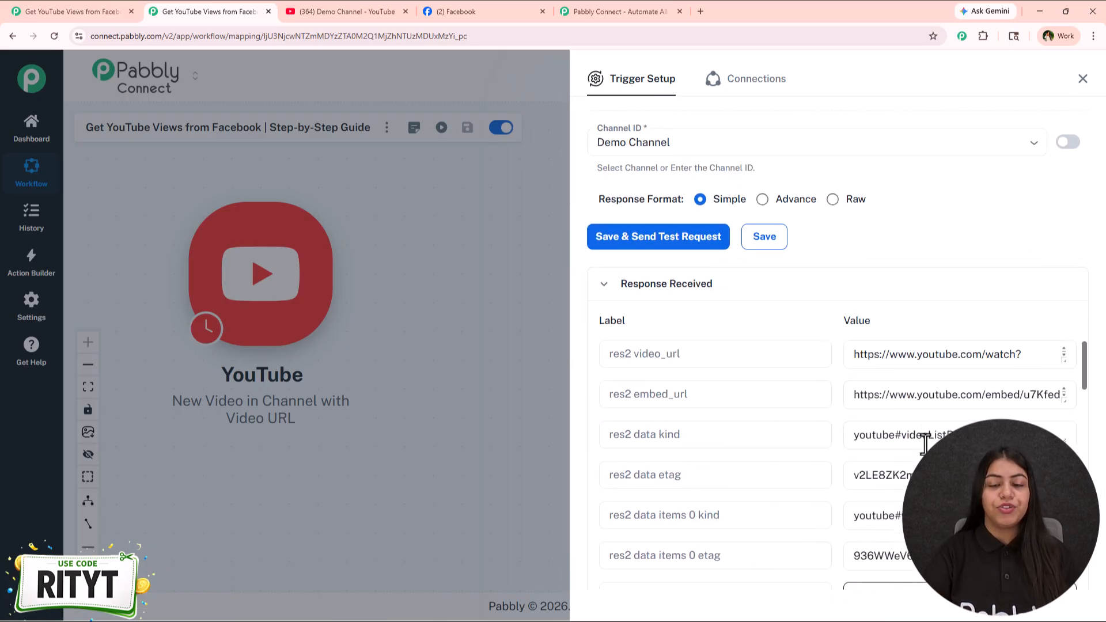
{"action": "scroll", "coordinate": [936, 406], "scroll_direction": "down", "scroll_amount": 3}
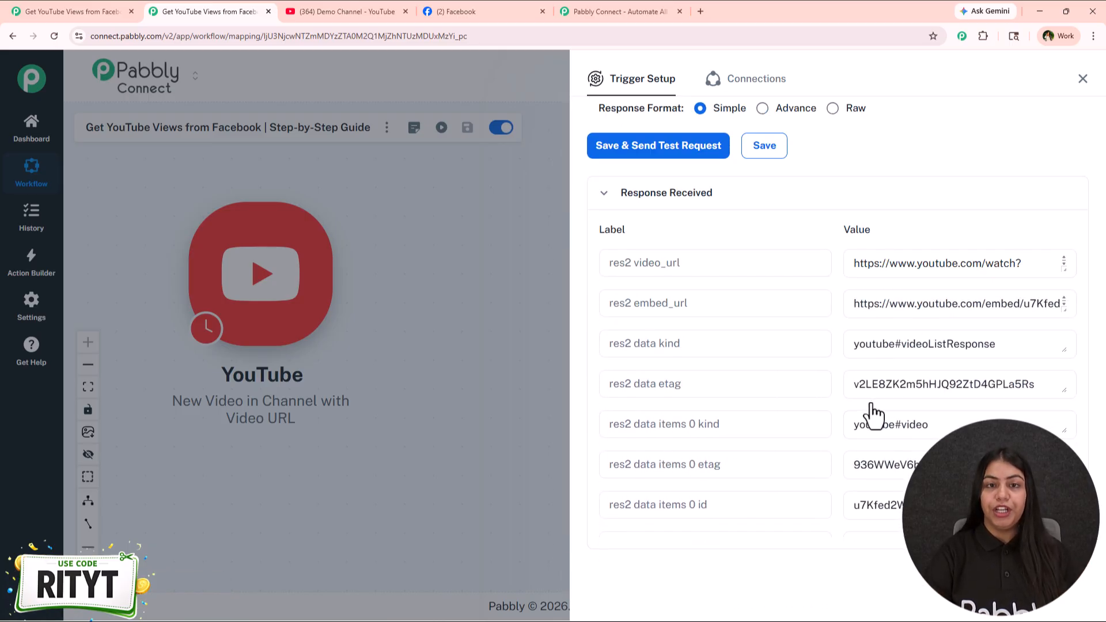
{"action": "left_click_drag", "start_coordinate": [682, 263], "coordinate": [631, 265]}
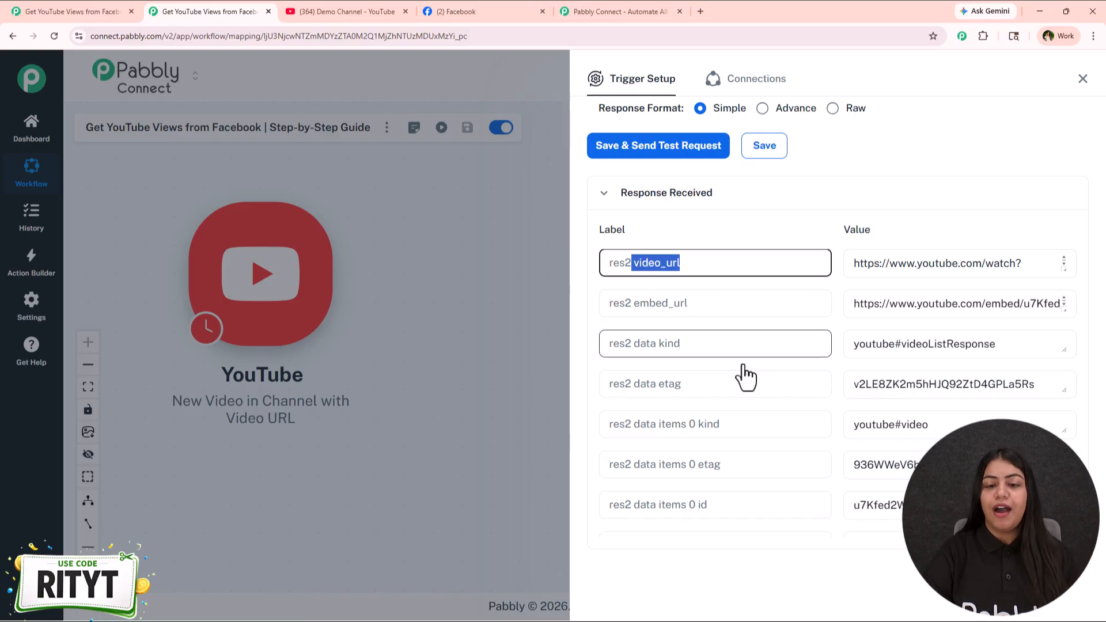
{"action": "scroll", "coordinate": [743, 371], "scroll_direction": "down", "scroll_amount": 4}
{"action": "scroll", "coordinate": [743, 367], "scroll_direction": "down", "scroll_amount": 20}
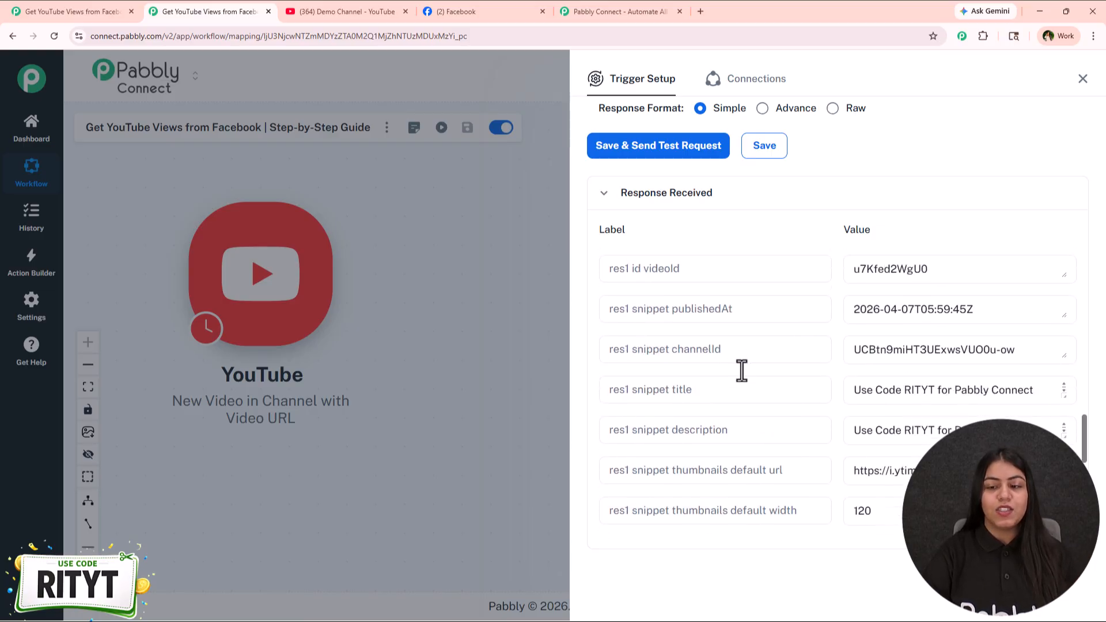
{"action": "scroll", "coordinate": [742, 367], "scroll_direction": "up", "scroll_amount": 2}
{"action": "left_click_drag", "start_coordinate": [727, 328], "coordinate": [677, 334]}
{"action": "left_click_drag", "start_coordinate": [734, 374], "coordinate": [688, 381]}
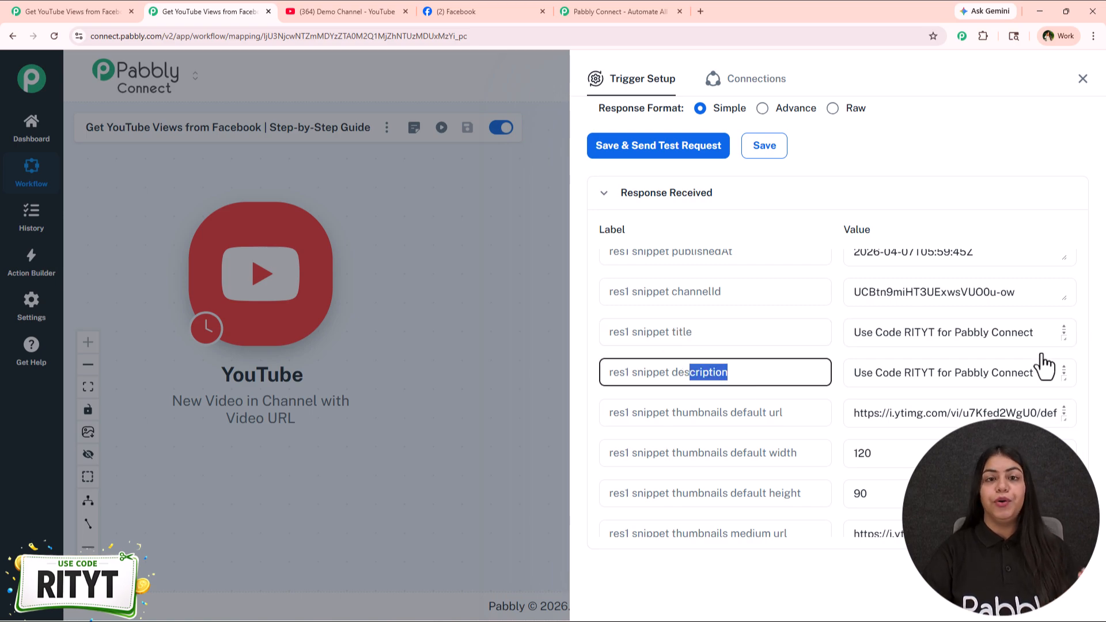
- Compare the received response with the latest video listed on the Demo Channel's YouTube page
{"action": "left_click", "coordinate": [358, 17]}
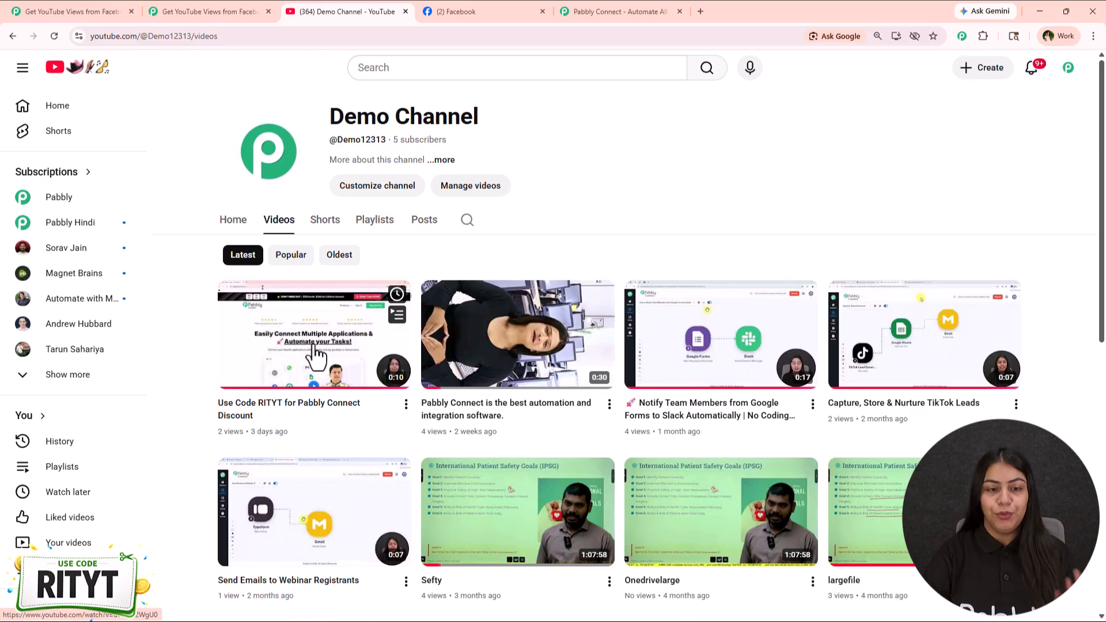
{"action": "left_click", "coordinate": [225, 21]}
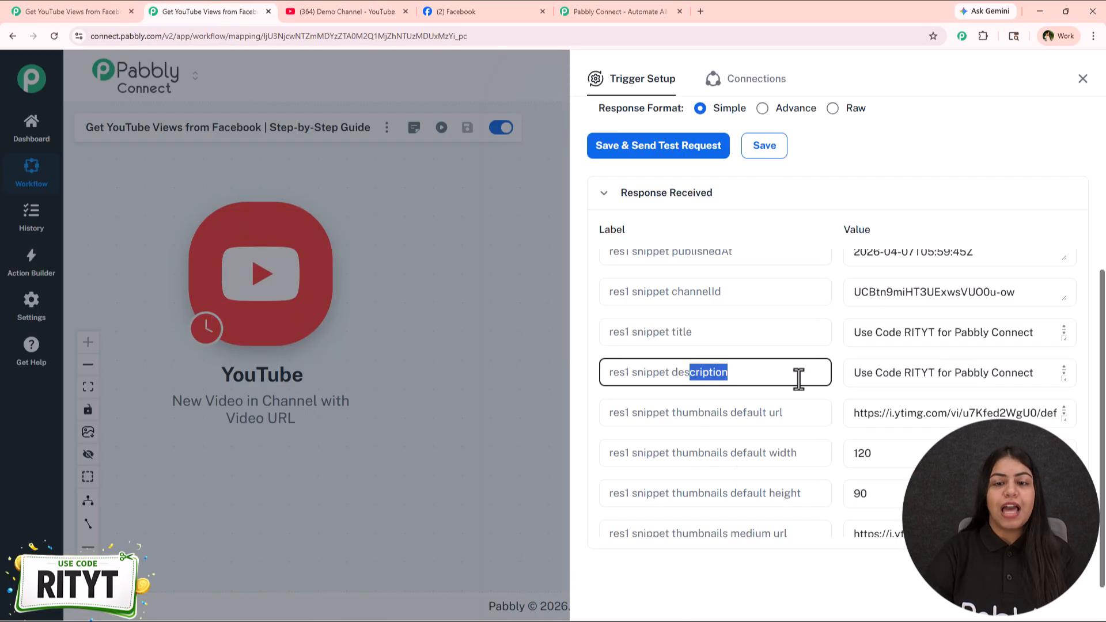
{"action": "left_click", "coordinate": [839, 191]}
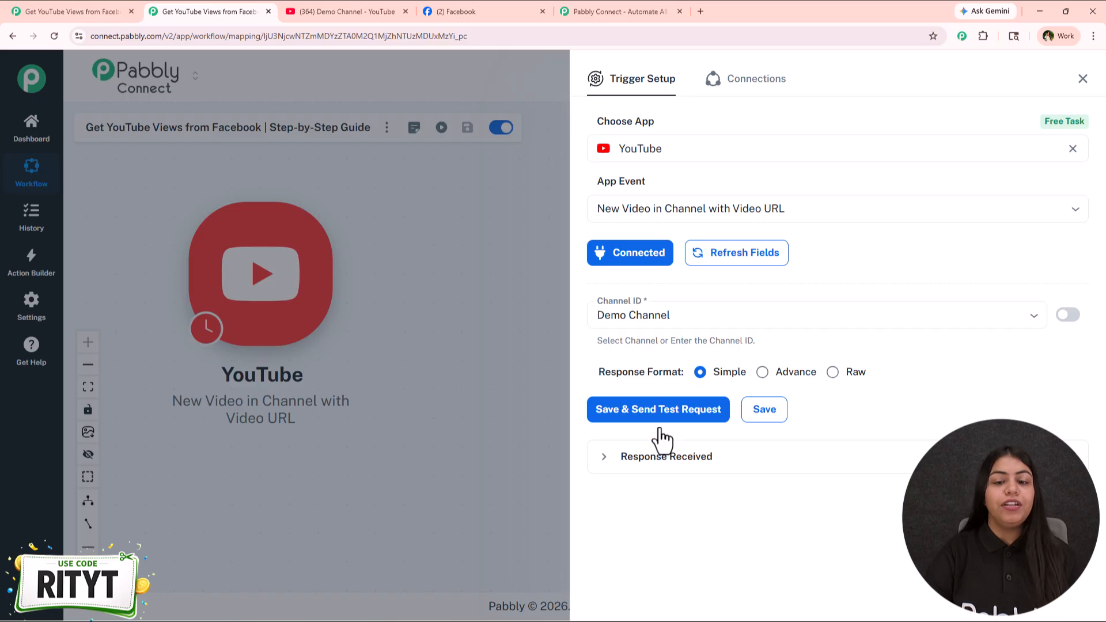
{"action": "left_click", "coordinate": [648, 461]}
{"action": "left_click", "coordinate": [302, 20]}
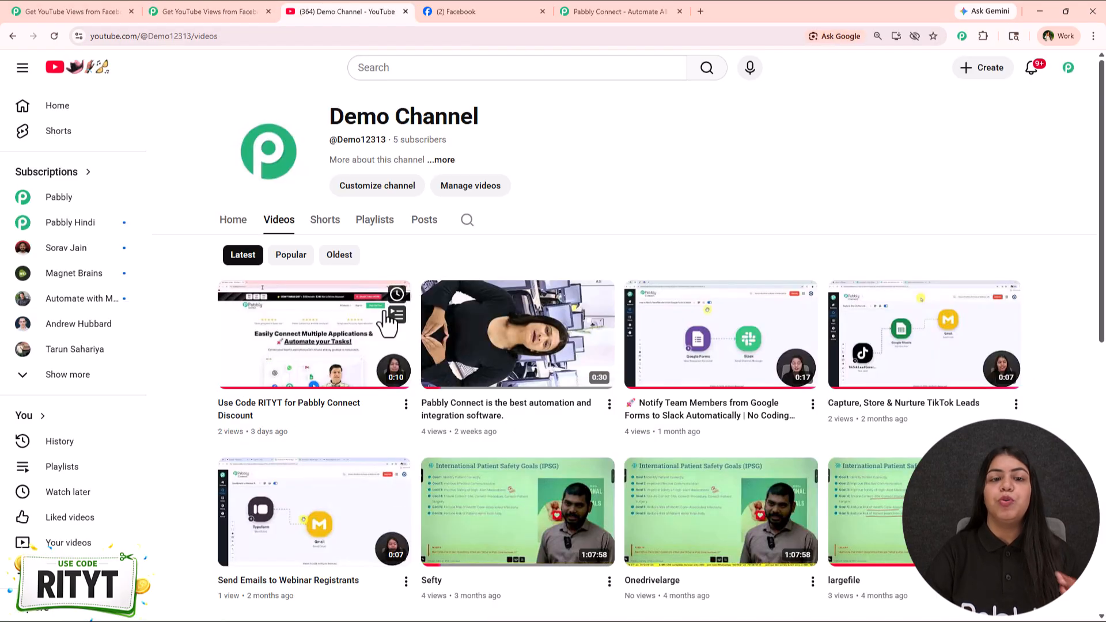
{"action": "left_click", "coordinate": [225, 13]}
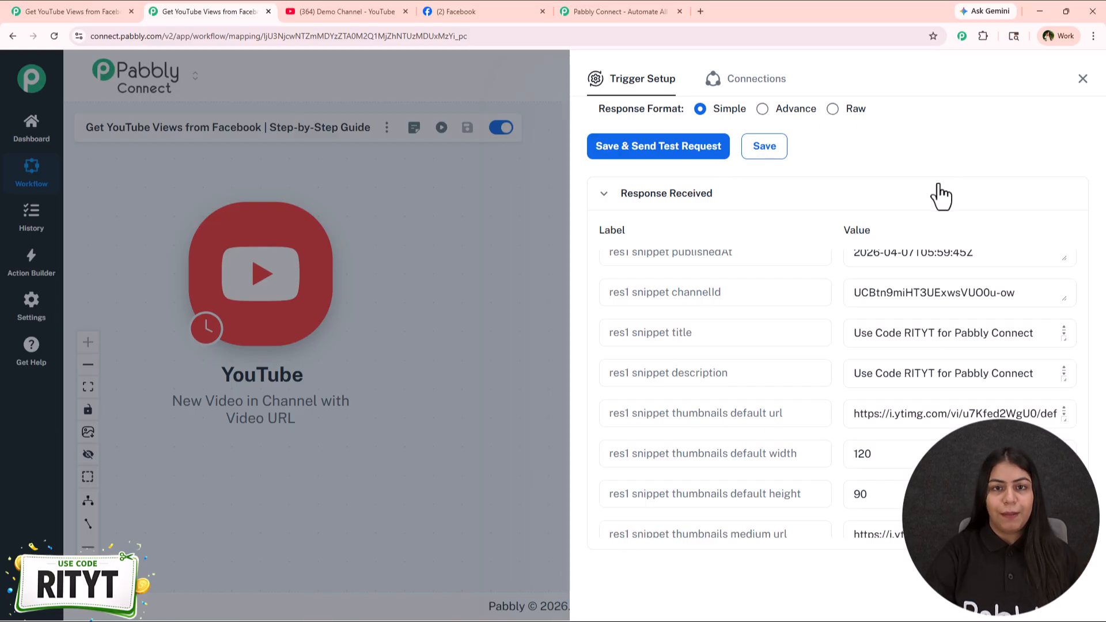
- Close the trigger setup, set the YouTube trigger time to Check every 30 minutes and save it
{"action": "left_click", "coordinate": [1082, 79]}
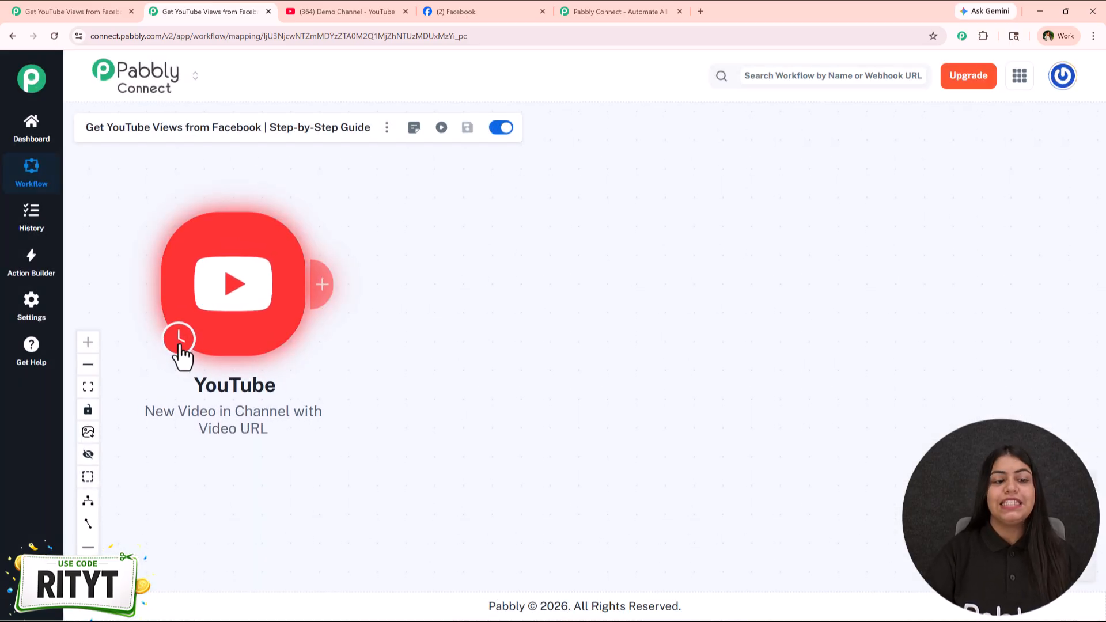
{"action": "mouse_move", "coordinate": [181, 351]}
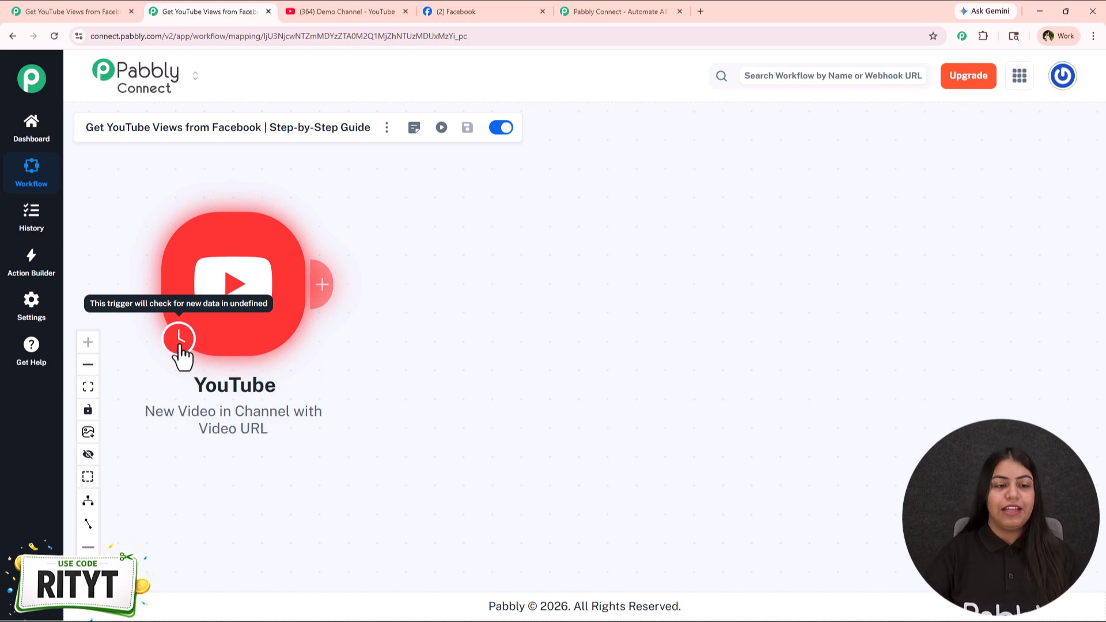
{"action": "right_click", "coordinate": [179, 341]}
{"action": "left_click", "coordinate": [140, 436]}
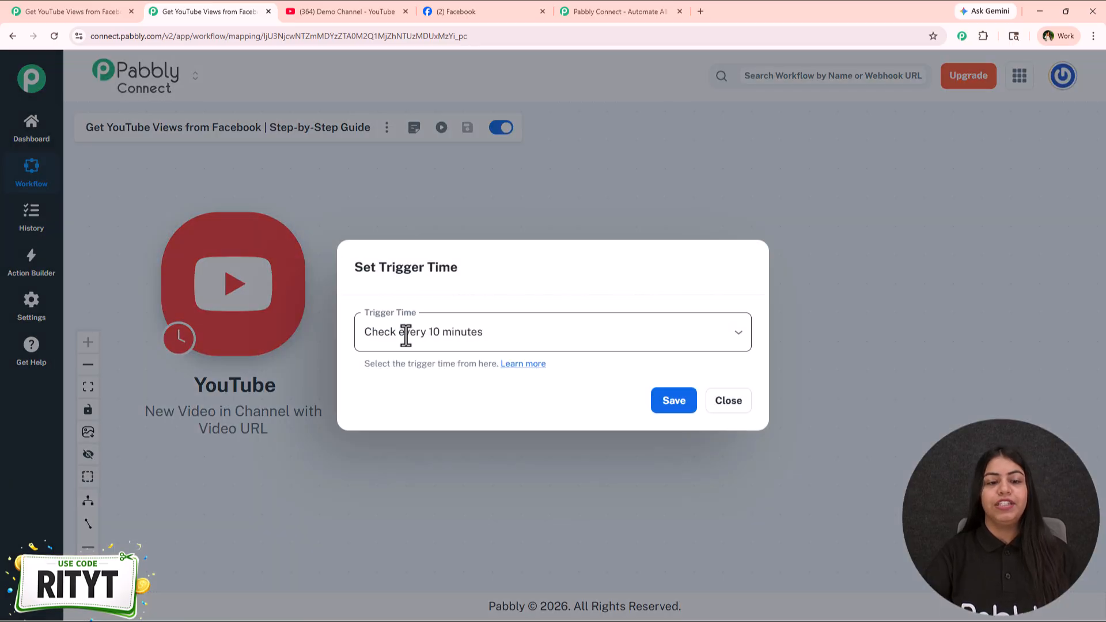
{"action": "left_click", "coordinate": [405, 331]}
{"action": "scroll", "coordinate": [461, 536], "scroll_direction": "up", "scroll_amount": 4}
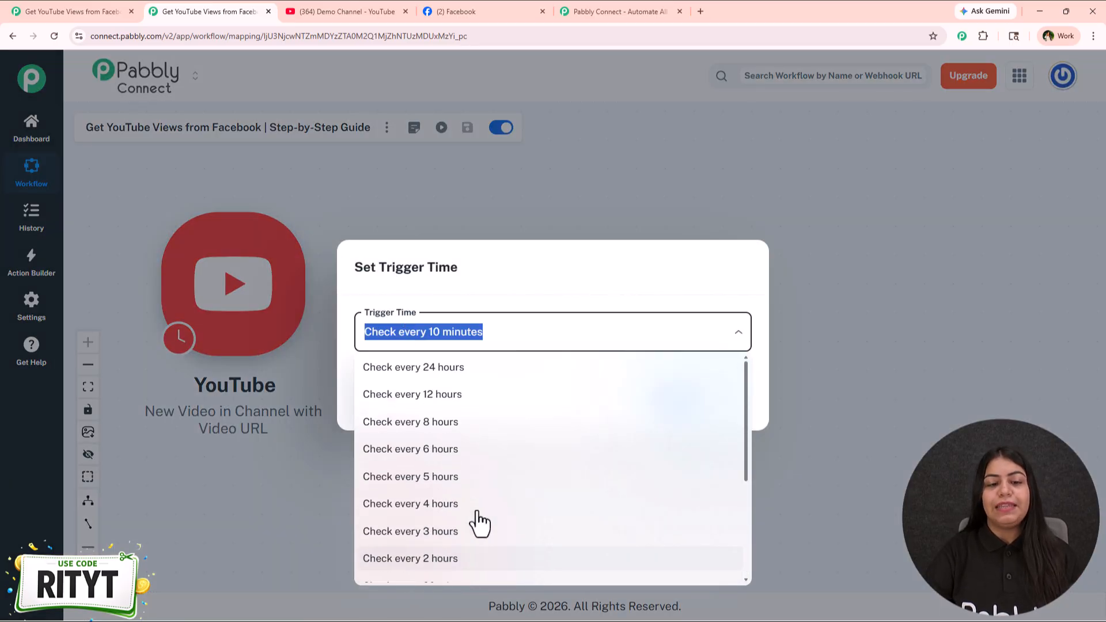
{"action": "scroll", "coordinate": [524, 476], "scroll_direction": "down", "scroll_amount": 4}
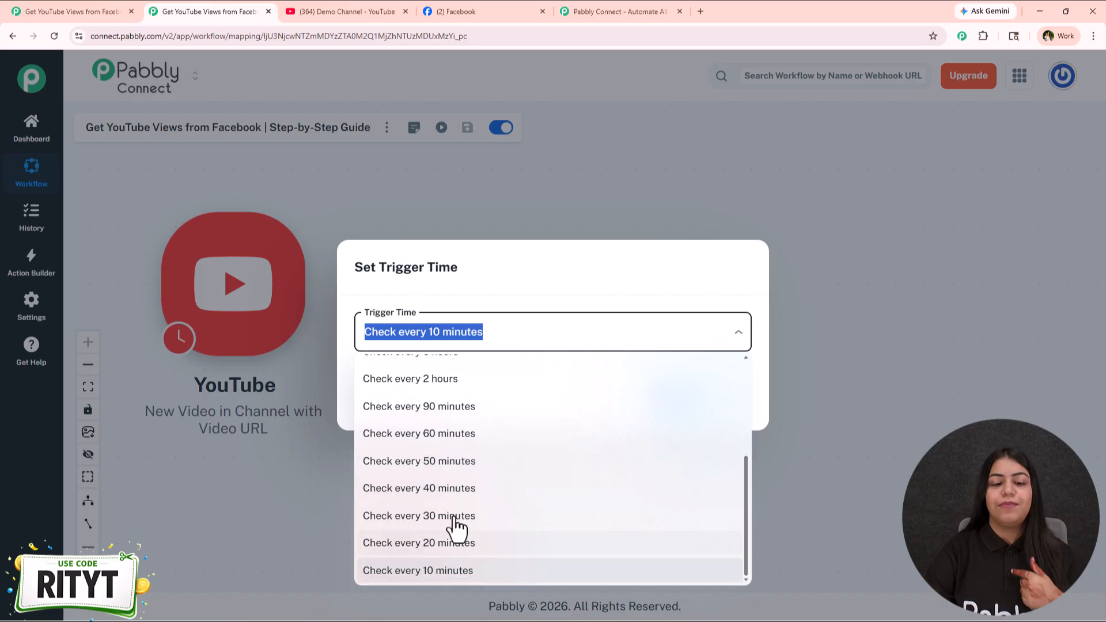
{"action": "left_click", "coordinate": [457, 525]}
{"action": "left_click", "coordinate": [683, 400]}
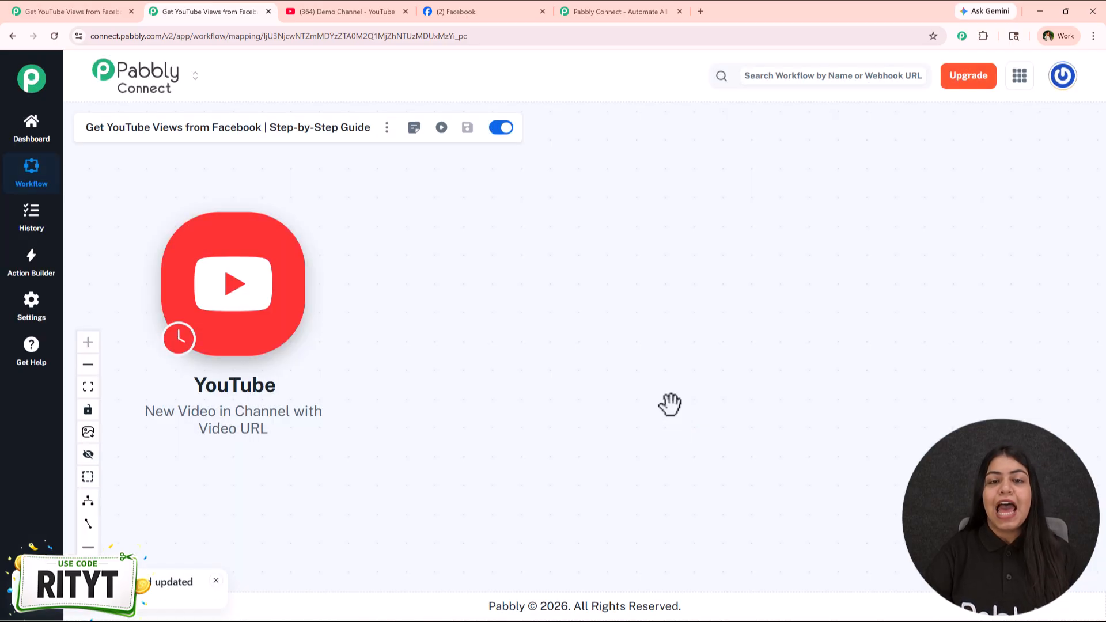
{"action": "mouse_move", "coordinate": [188, 360]}
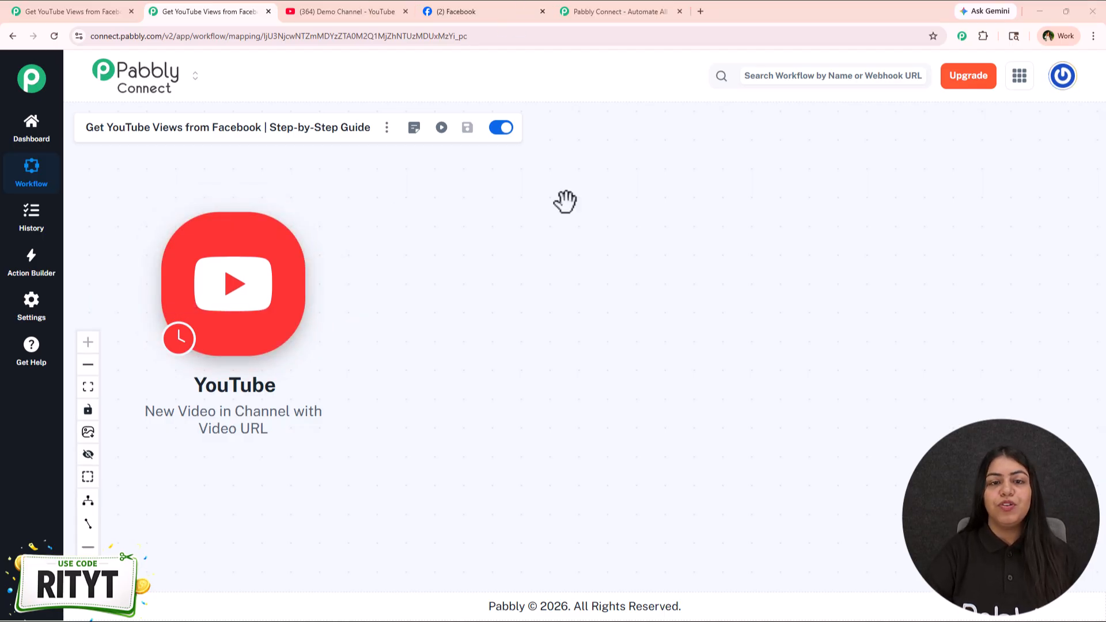
- Add a Facebook Pages action after the YouTube trigger with the Create Page Post event
{"action": "left_click", "coordinate": [505, 5]}
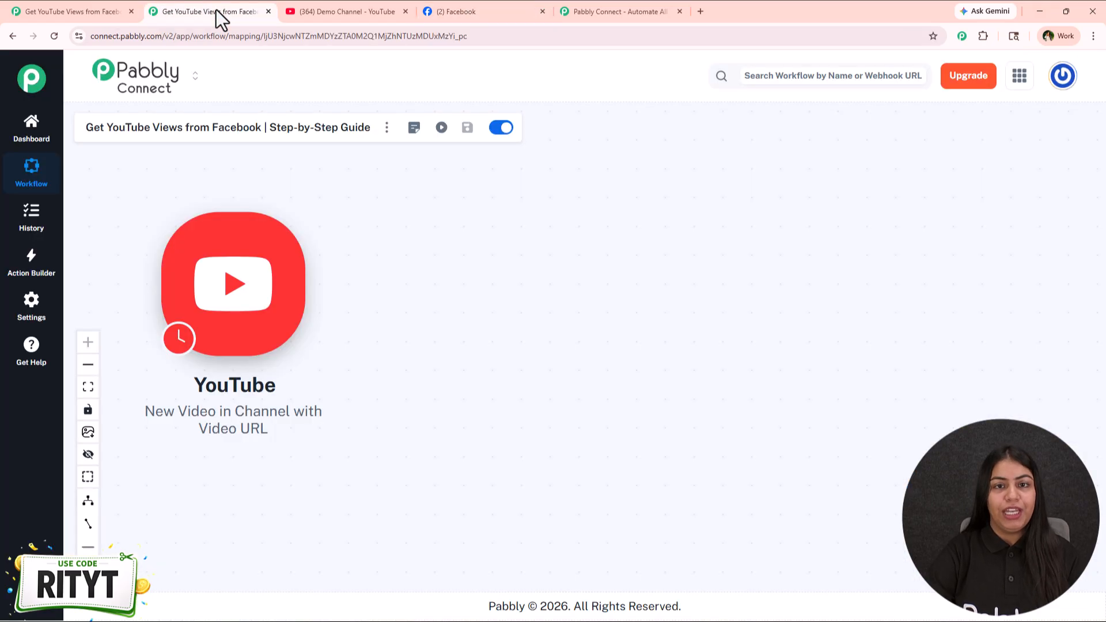
{"action": "left_click", "coordinate": [217, 12]}
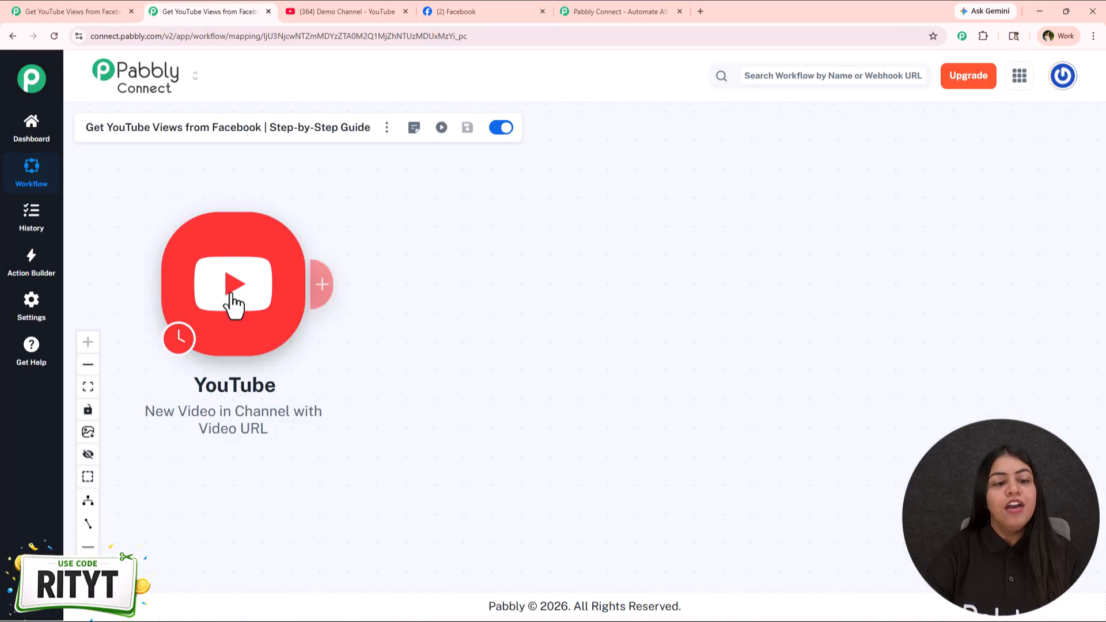
{"action": "left_click", "coordinate": [319, 294]}
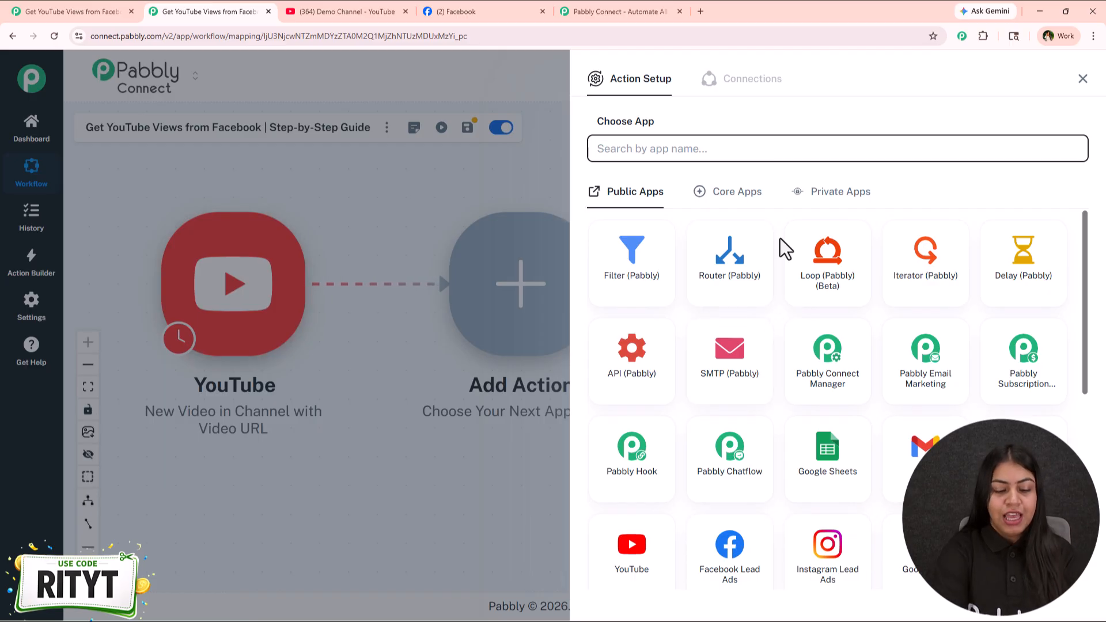
{"action": "type", "text": "face"}
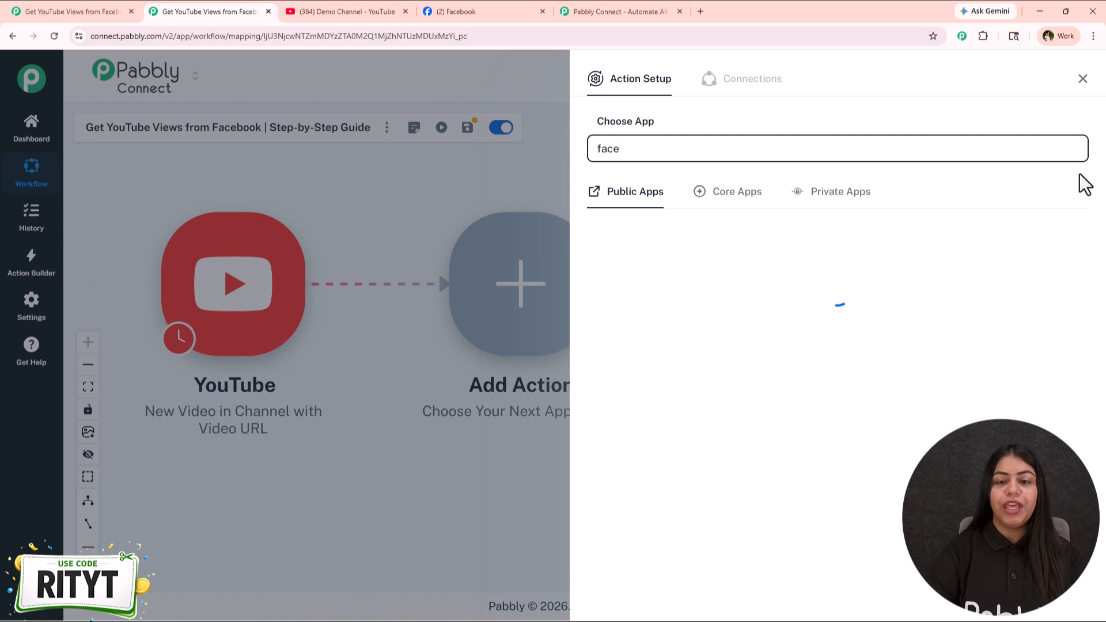
{"action": "left_click", "coordinate": [952, 364]}
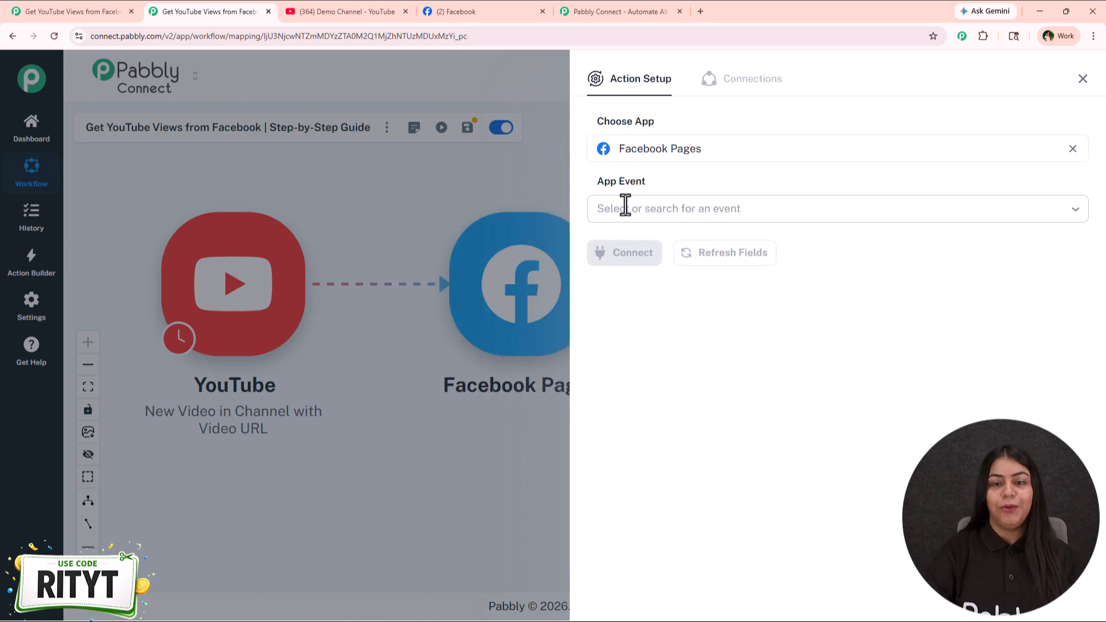
{"action": "left_click", "coordinate": [625, 209]}
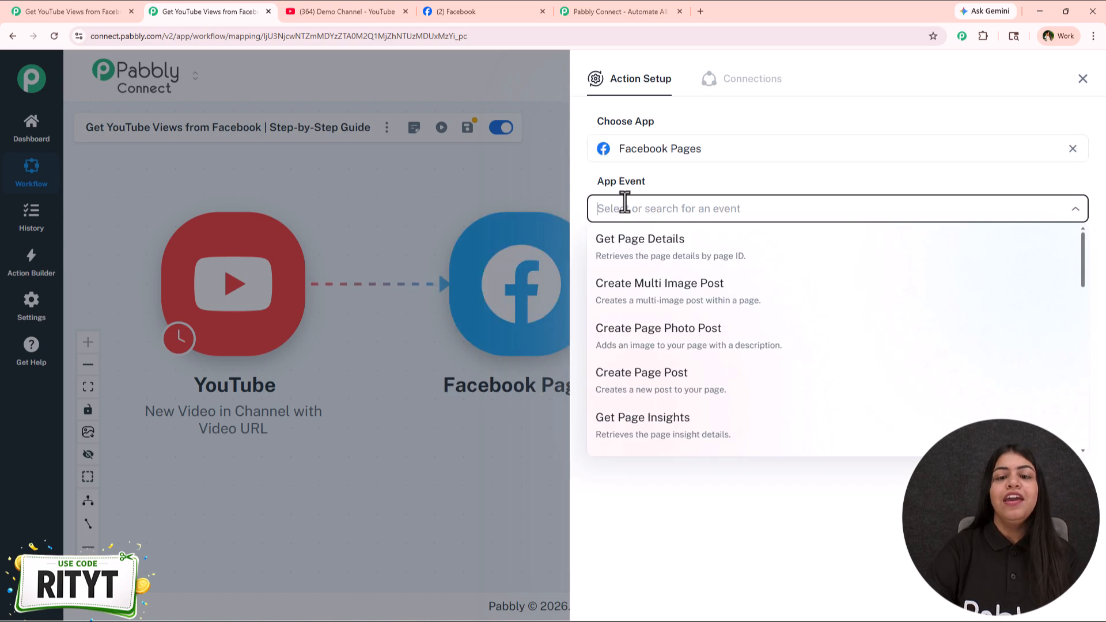
{"action": "left_click", "coordinate": [671, 387]}
- Create a new Facebook Pages connection, continuing with the prompted Facebook account and authorizing Pabbly Connect's access
{"action": "left_click", "coordinate": [634, 265]}
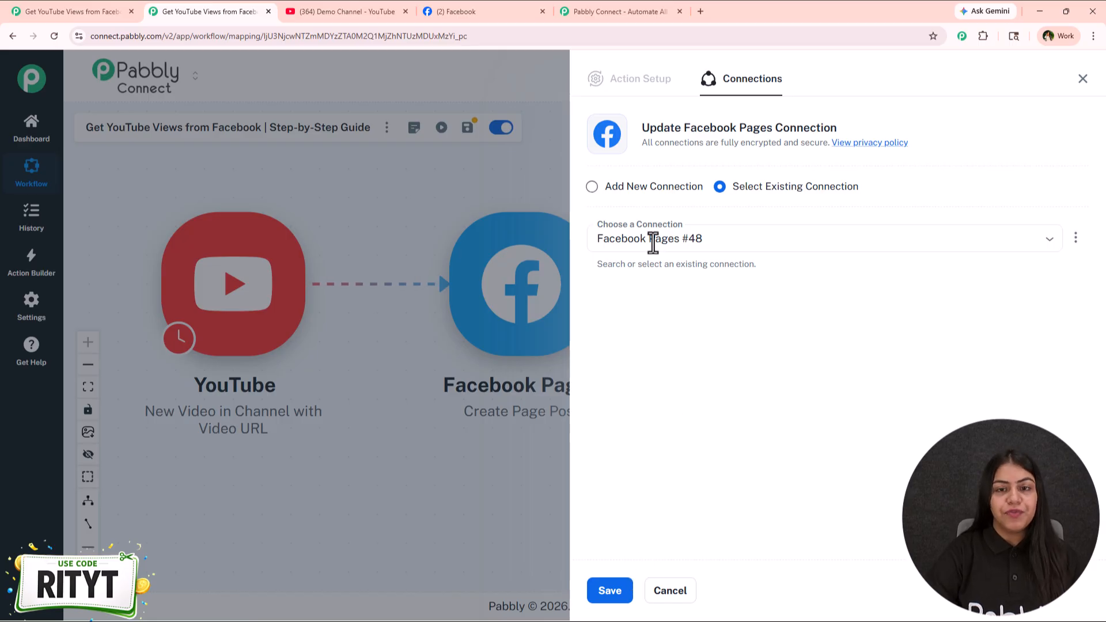
{"action": "left_click", "coordinate": [637, 190]}
{"action": "left_click", "coordinate": [638, 322]}
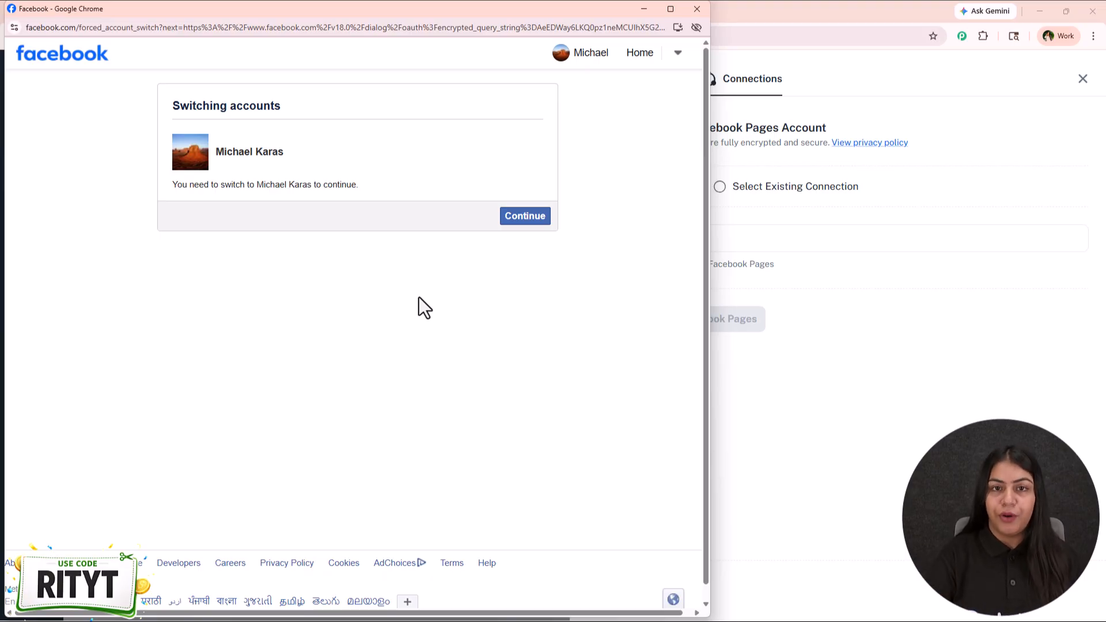
{"action": "left_click", "coordinate": [536, 217]}
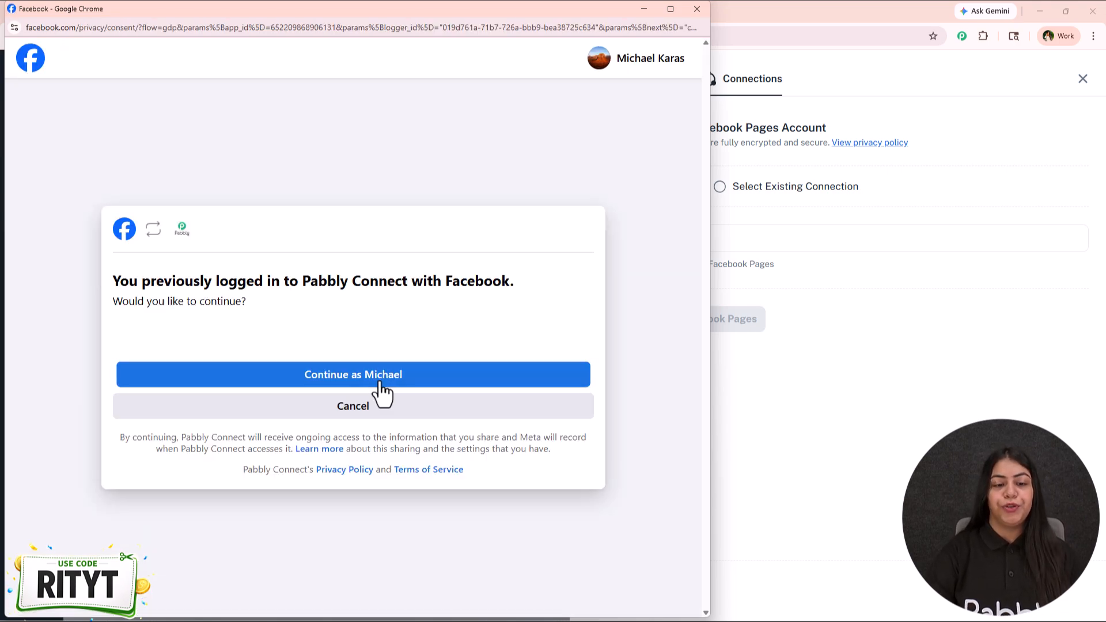
{"action": "left_click", "coordinate": [381, 382]}
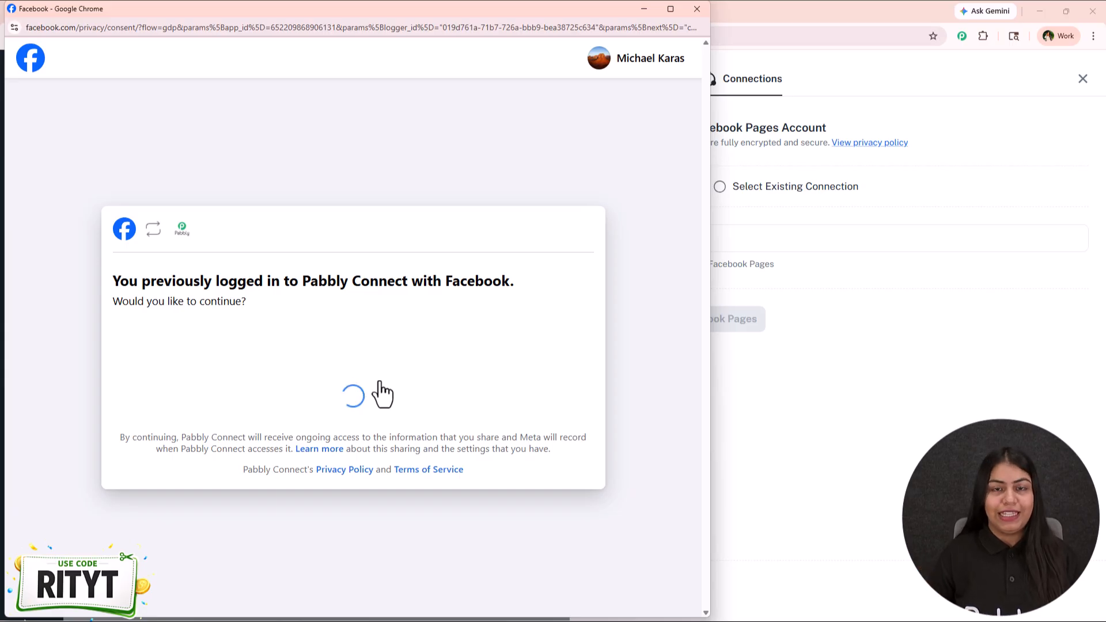
{"action": "left_click", "coordinate": [381, 392]}
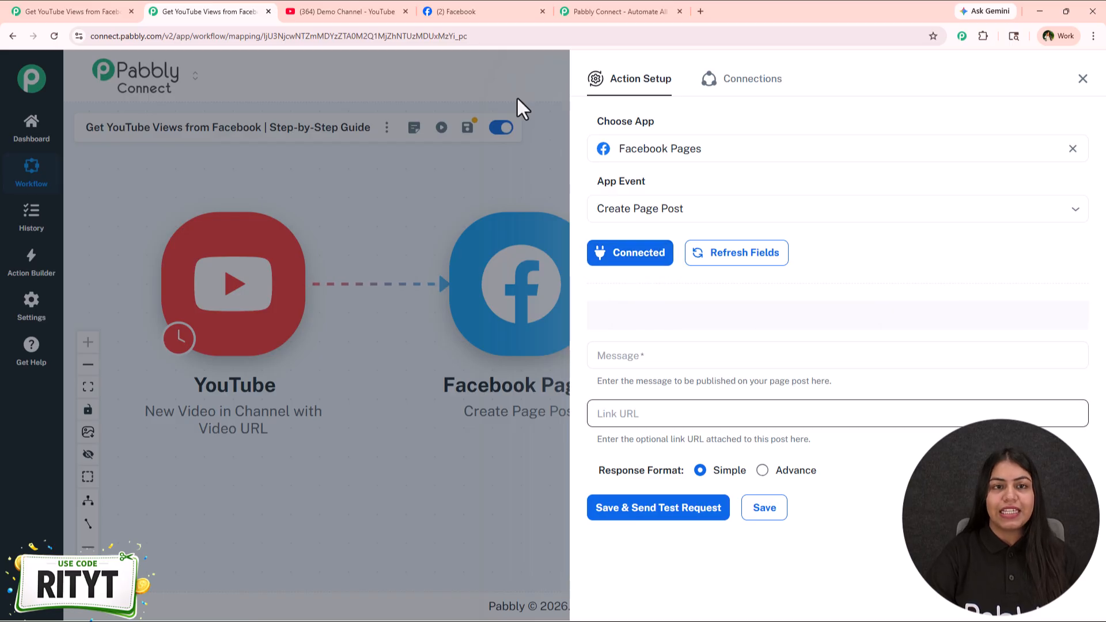
- Check the target page's name on the refreshed Facebook site and select Pabbly Connect as the action's Page
{"action": "left_click", "coordinate": [452, 17]}
{"action": "key", "text": "F5"}
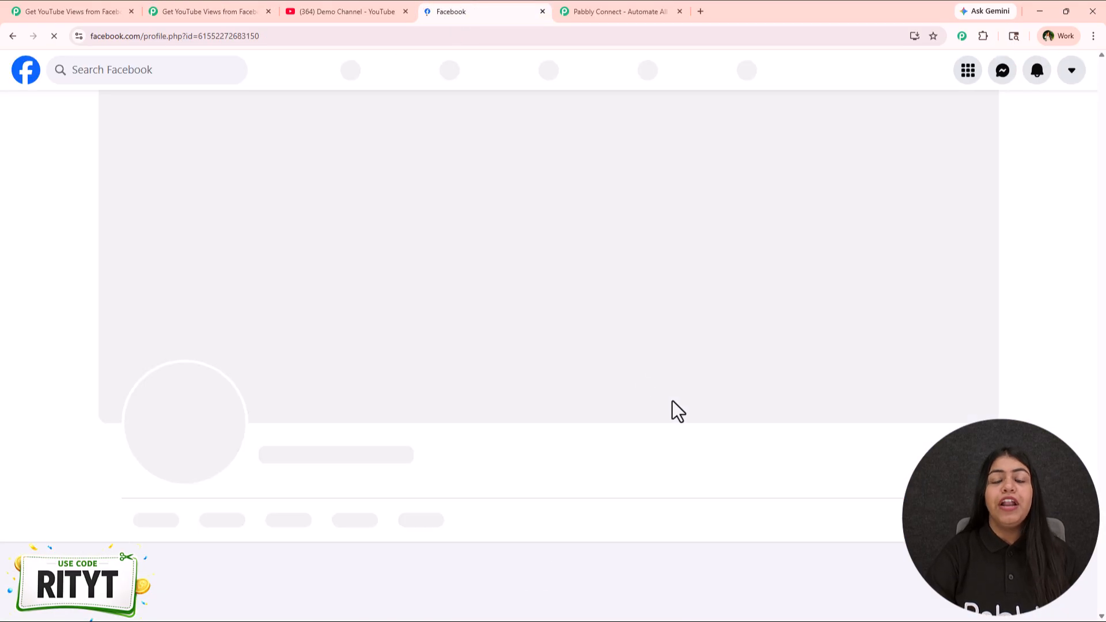
{"action": "scroll", "coordinate": [572, 316], "scroll_direction": "down", "scroll_amount": 5}
{"action": "scroll", "coordinate": [672, 450], "scroll_direction": "up", "scroll_amount": 5}
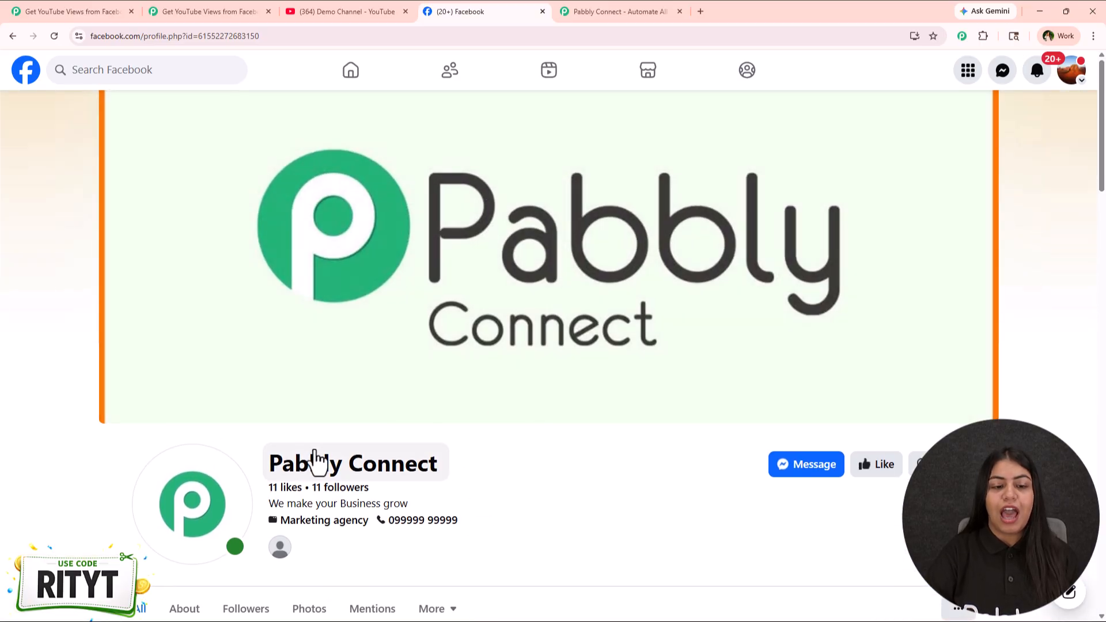
{"action": "left_click_drag", "start_coordinate": [275, 477], "coordinate": [623, 521]}
{"action": "scroll", "coordinate": [644, 504], "scroll_direction": "down", "scroll_amount": 5}
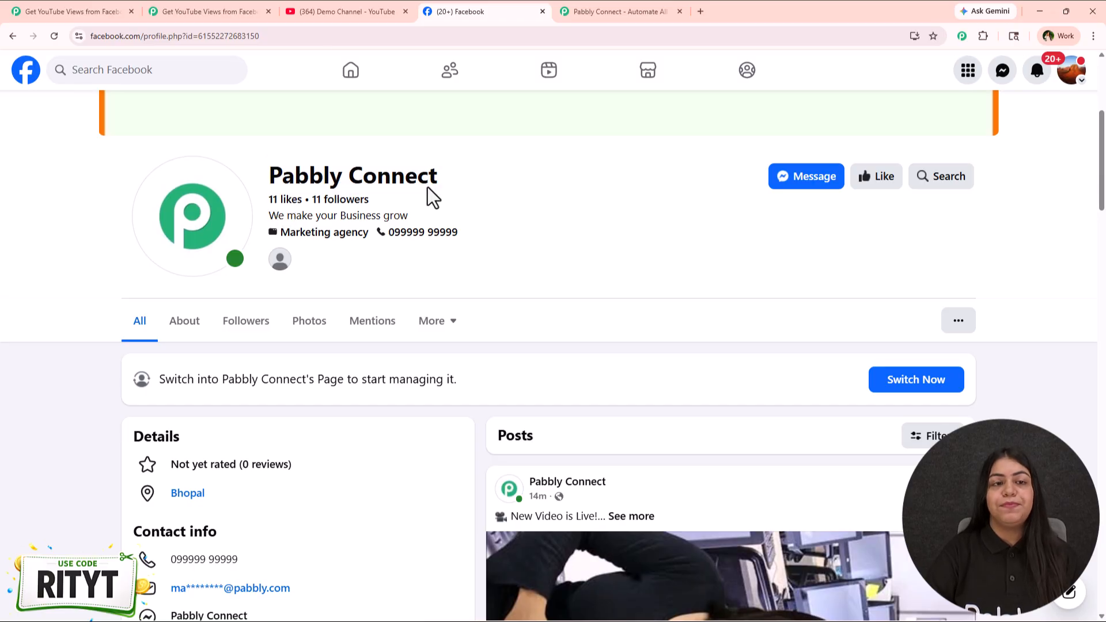
{"action": "left_click", "coordinate": [223, 9]}
{"action": "left_click", "coordinate": [730, 315]}
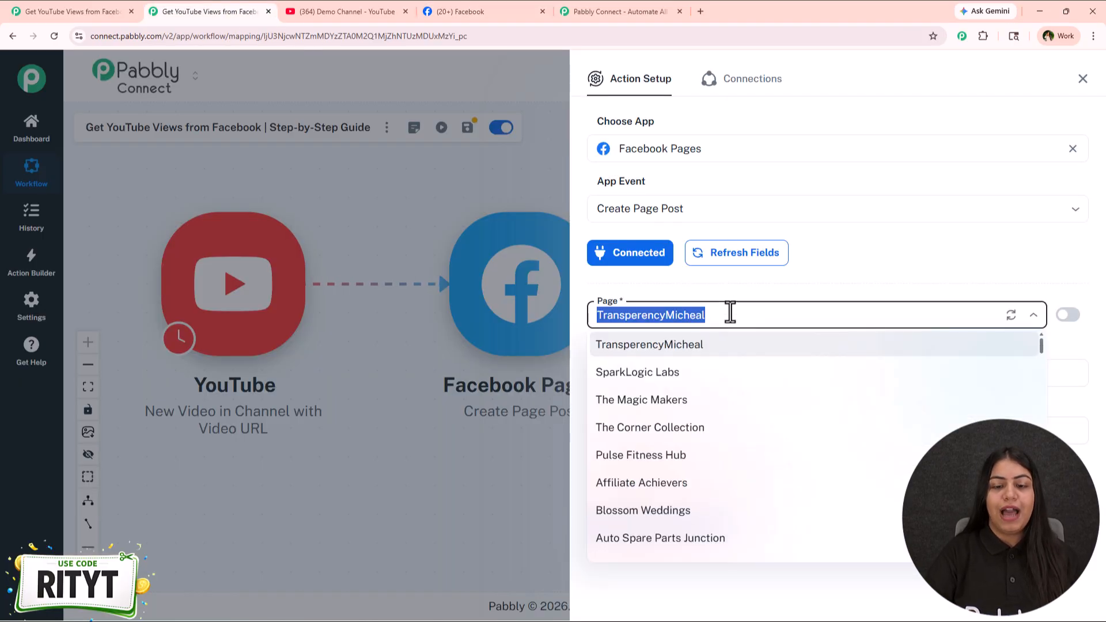
{"action": "type", "text": "pabbl"}
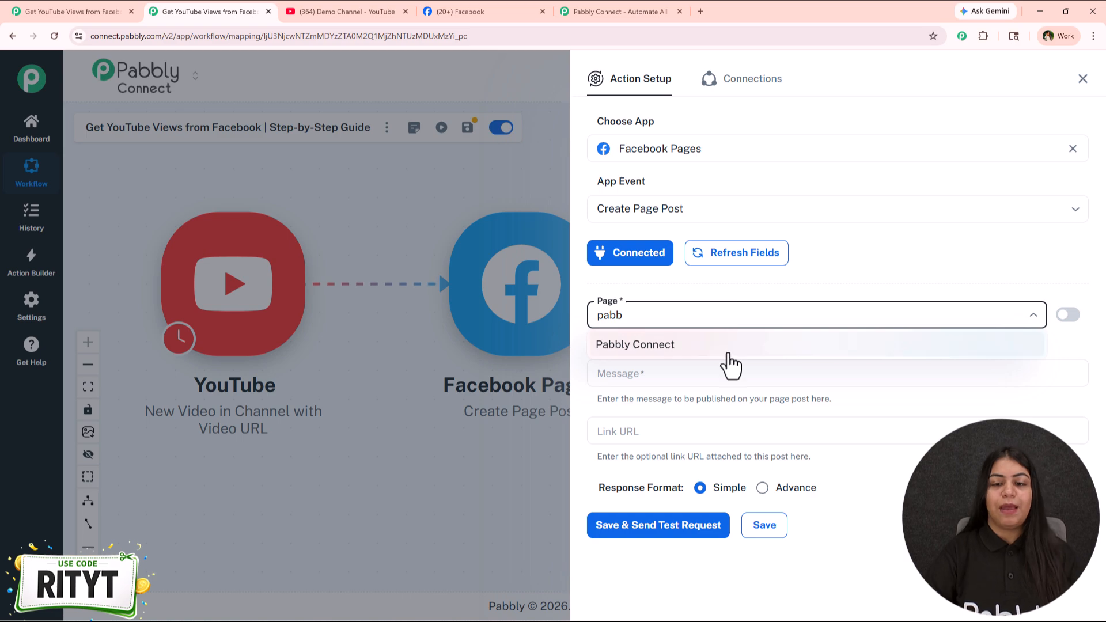
{"action": "left_click", "coordinate": [729, 352]}
- Copy the Message text from the finished workflow's Facebook Pages action into this workflow's empty Message field
{"action": "left_click", "coordinate": [651, 373]}
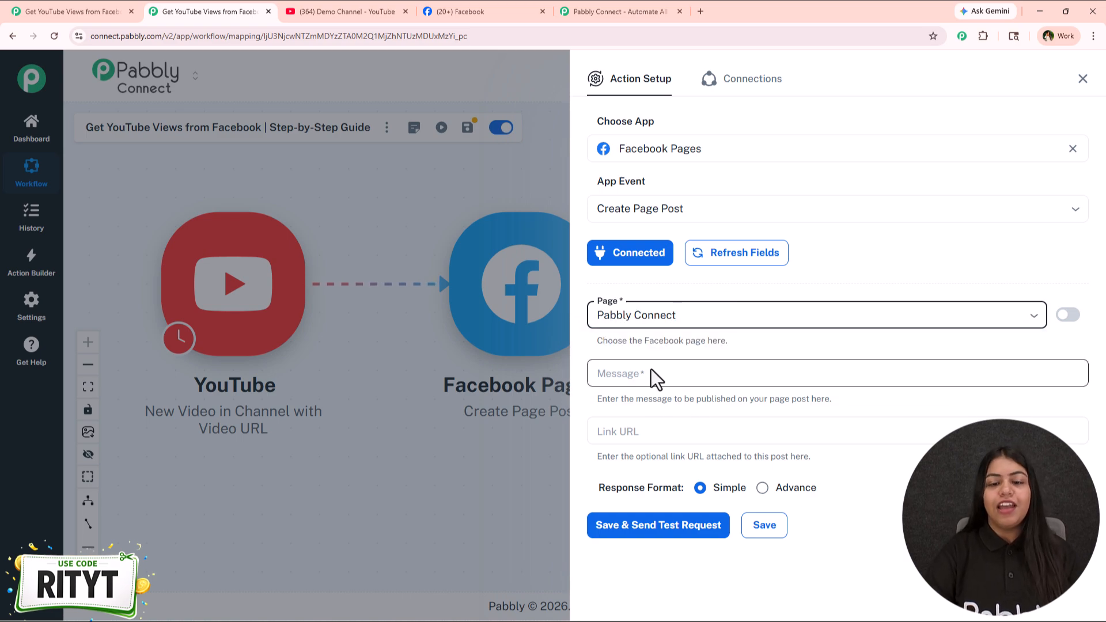
{"action": "left_click", "coordinate": [85, 14]}
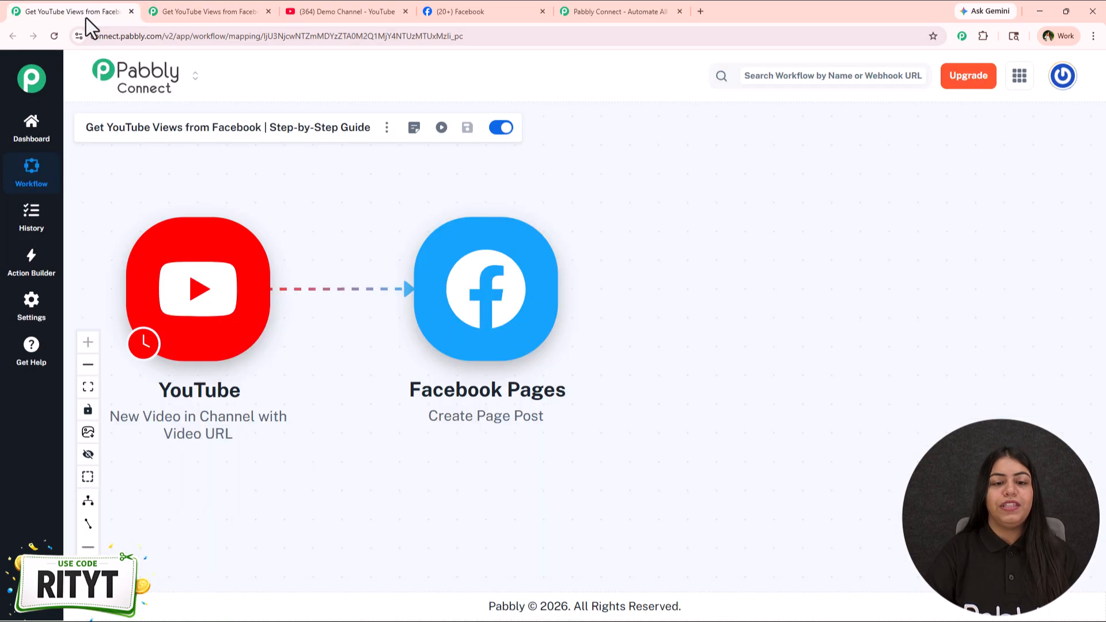
{"action": "left_click", "coordinate": [440, 286]}
{"action": "left_click", "coordinate": [689, 400]}
{"action": "key", "text": "ctrl+a"}
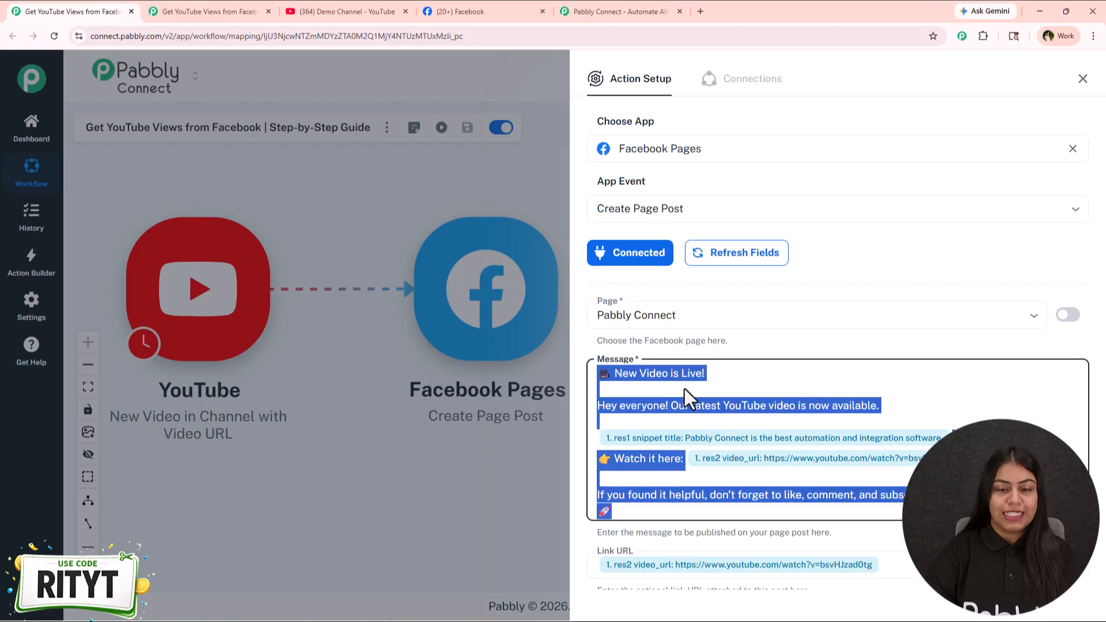
{"action": "left_click", "coordinate": [190, 11]}
{"action": "type", "text": "🎥 New Video is Live!Hey everyone! Our latest YouTube video is now available.1. res1 snippet title: Pabbly Connect is the best automation and integration software.👉 Watch it here: 1. res2 video_url: https://www.youtube.com/watch?v=bsvHJzad0tgIf you found it helpful, don’t forget to like, comment, and subscribe to our YouTube channel! 🚀"}
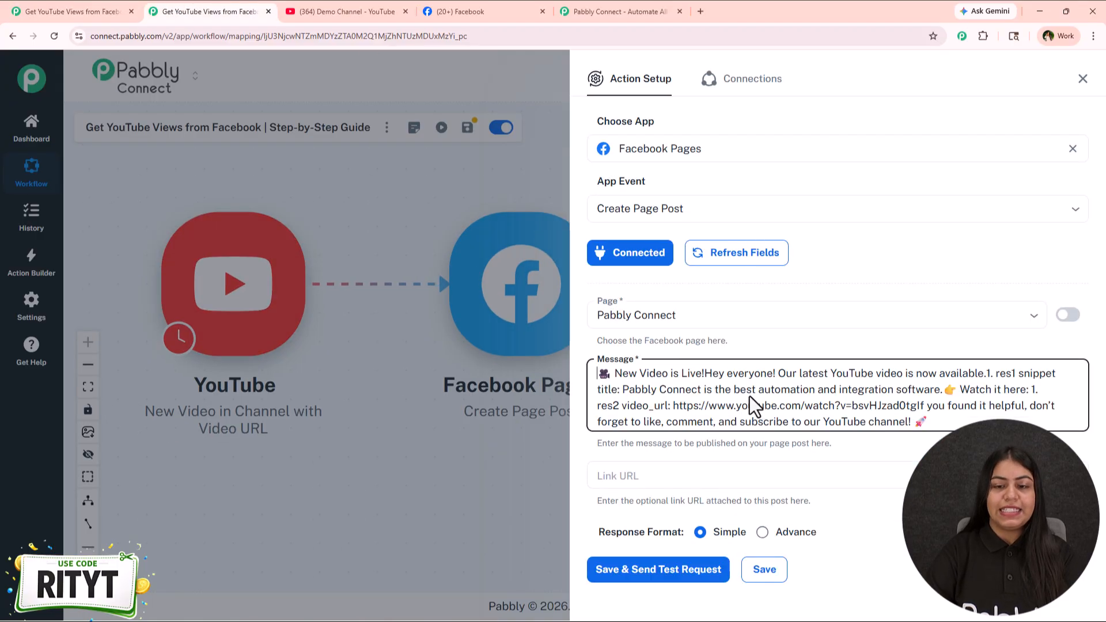
- Start a new paragraph after "New Video is Live!" and replace the pasted snippet title text with a paragraph break before "Watch it here:"
{"action": "left_click", "coordinate": [704, 374]}
{"action": "key", "text": "Return"}
{"action": "key", "text": "Return"}
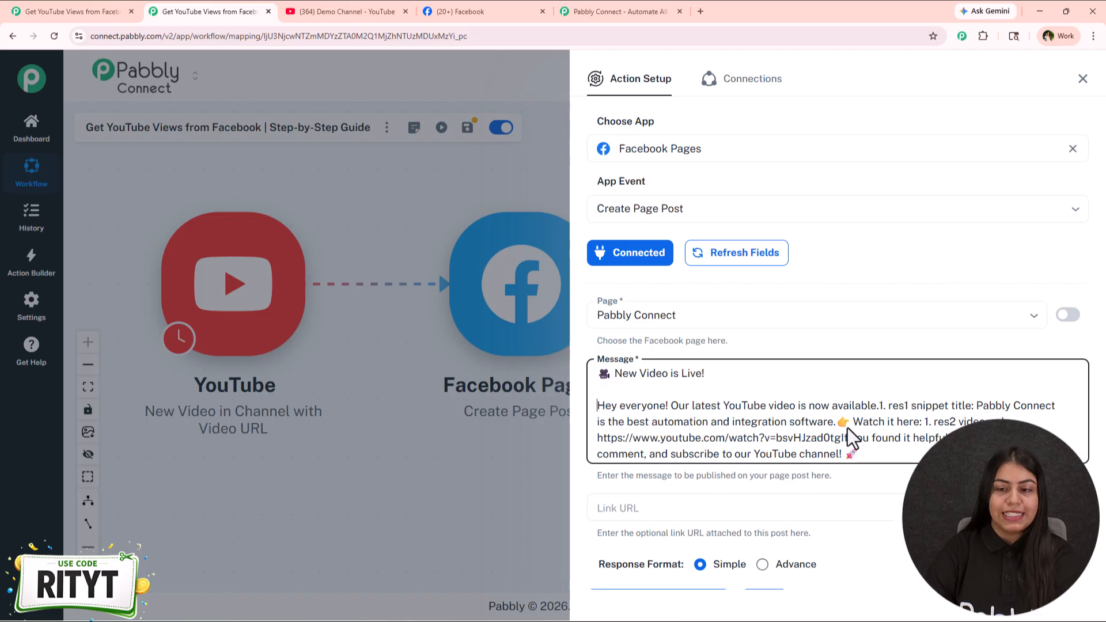
{"action": "left_click_drag", "start_coordinate": [880, 407], "coordinate": [836, 428]}
{"action": "key", "text": "Return"}
{"action": "key", "text": "Return"}
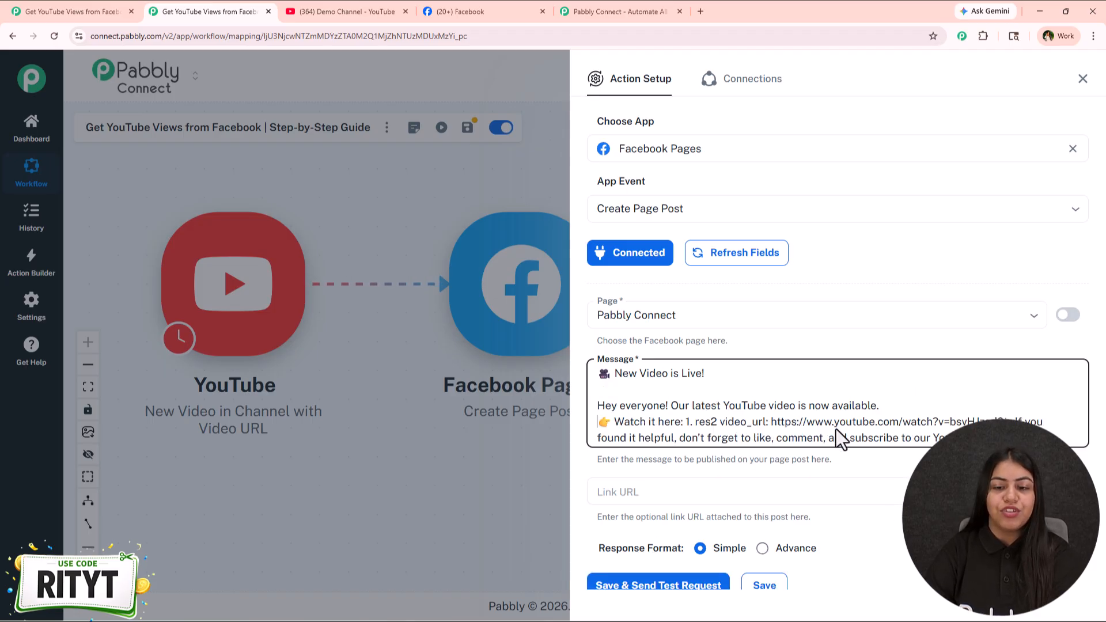
- Replace the pasted video URL text with a paragraph break before the closing line and add empty lines above "Watch it here:"
{"action": "left_click_drag", "start_coordinate": [686, 439], "coordinate": [974, 442]}
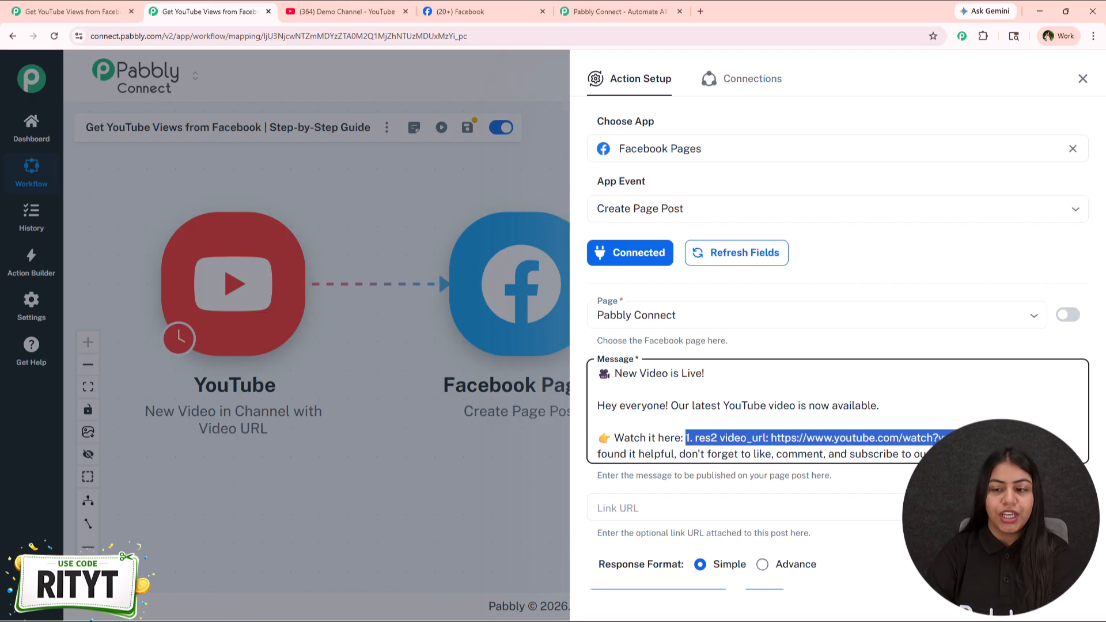
{"action": "key", "text": "Return"}
{"action": "key", "text": "Return"}
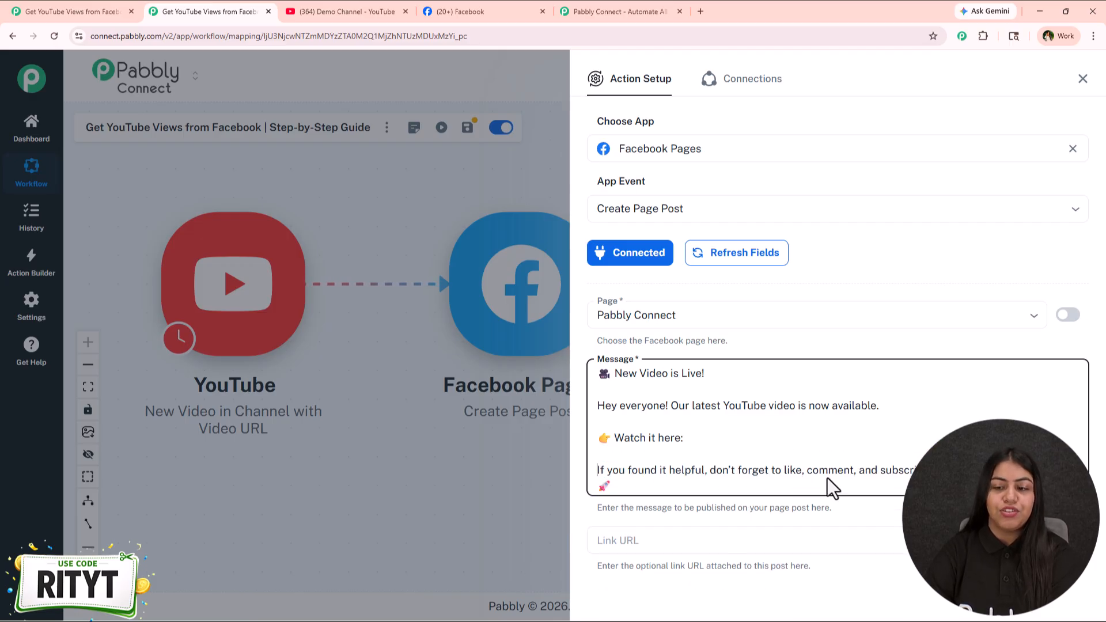
{"action": "left_click", "coordinate": [808, 428]}
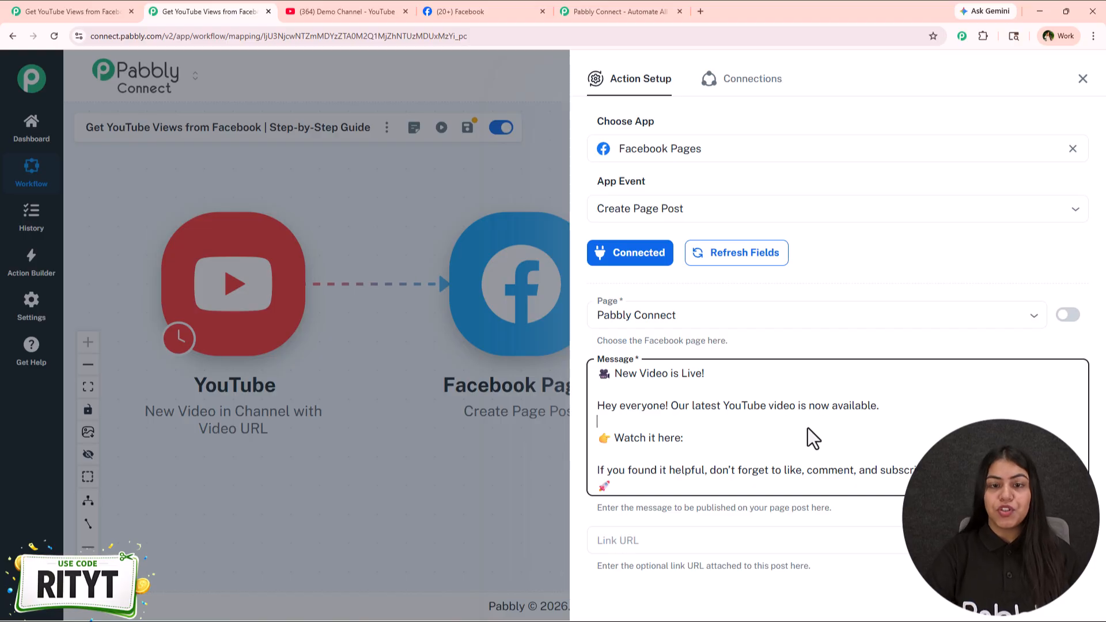
{"action": "key", "text": "Return"}
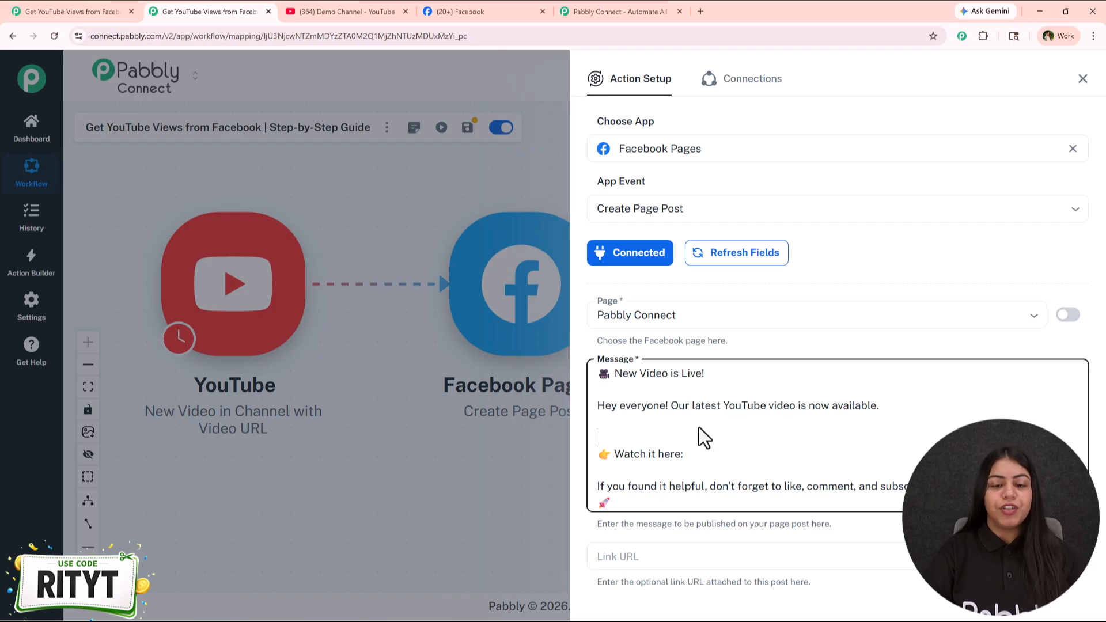
{"action": "key", "text": "Return"}
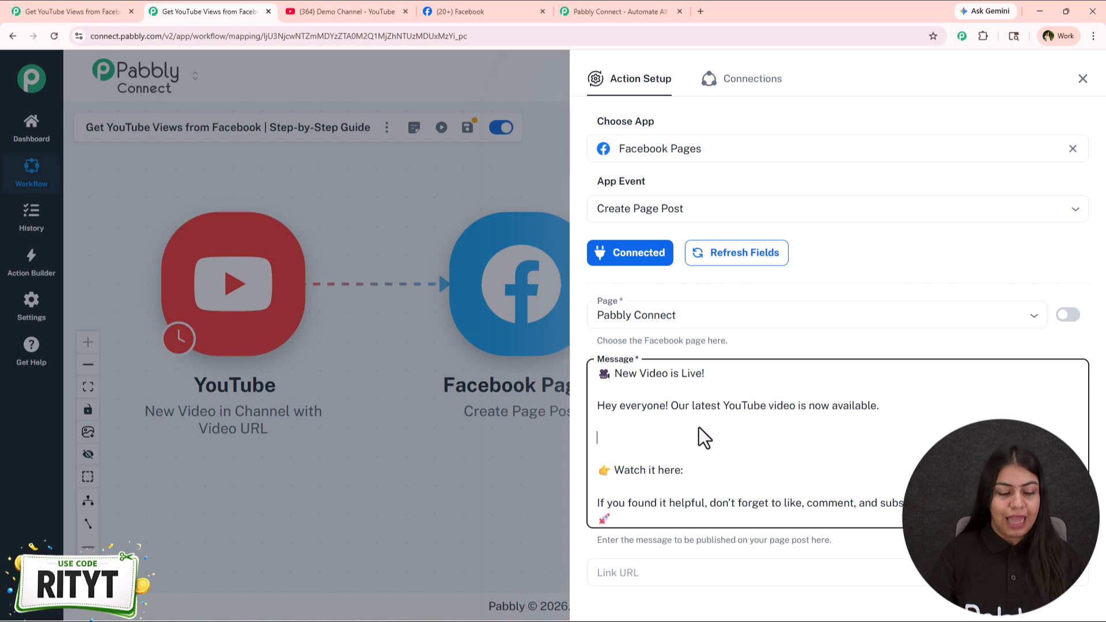
{"action": "type", "text": "Use VO"}
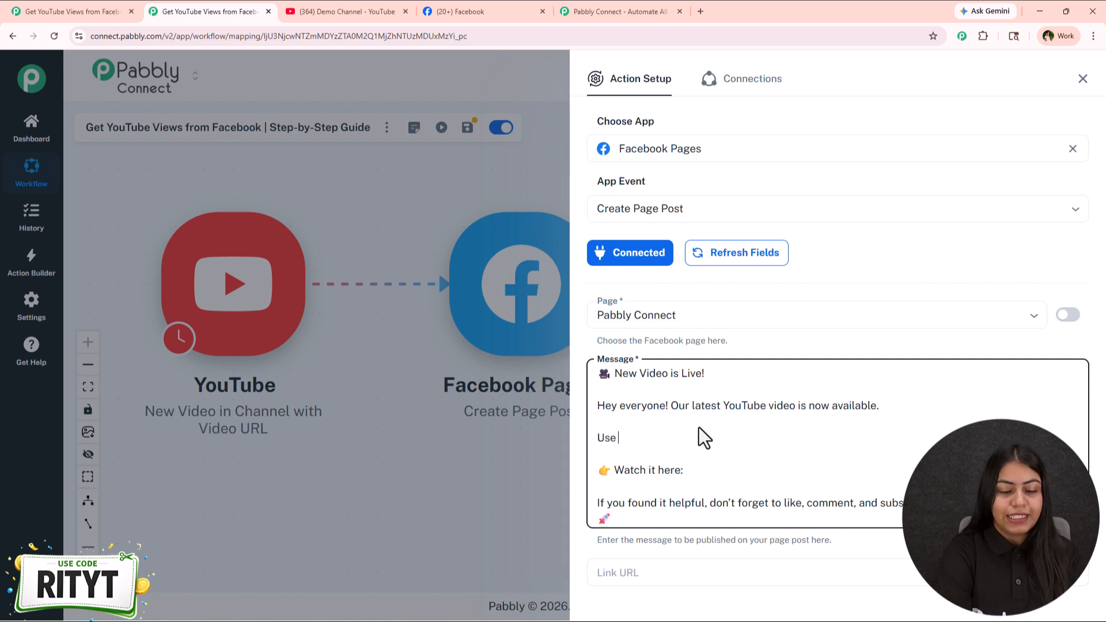
{"action": "key", "text": "BackSpace"}
{"action": "key", "text": "BackSpace"}
{"action": "type", "text": "CODE"}
{"action": "key", "text": "BackSpace"}
{"action": "key", "text": "BackSpace"}
{"action": "key", "text": "BackSpace"}
{"action": "key", "text": "BackSpace"}
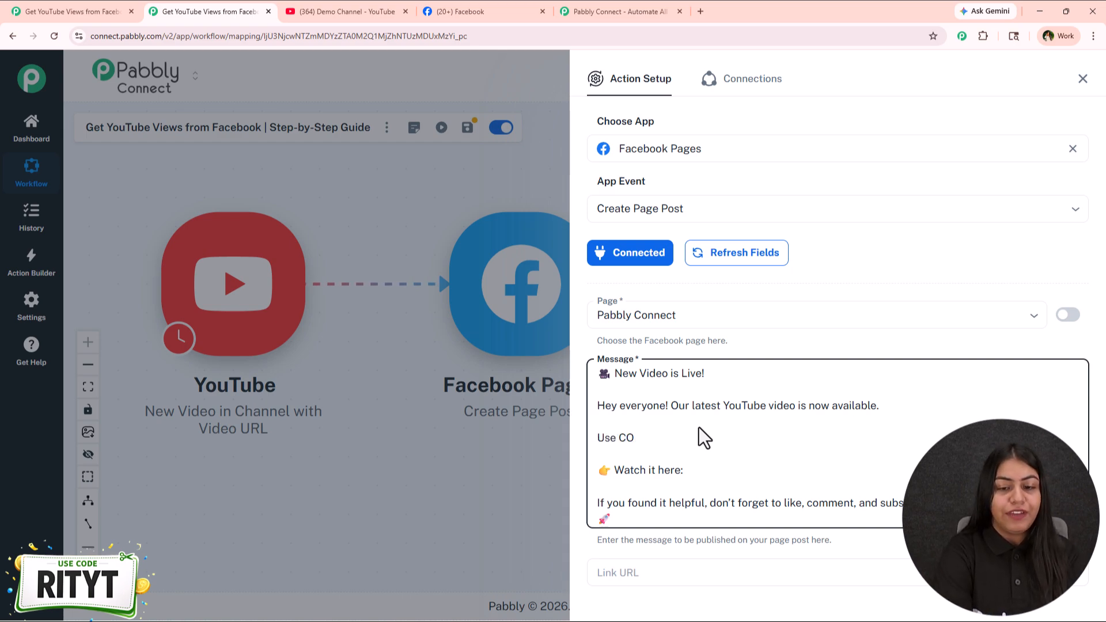
{"action": "type", "text": "Code "}
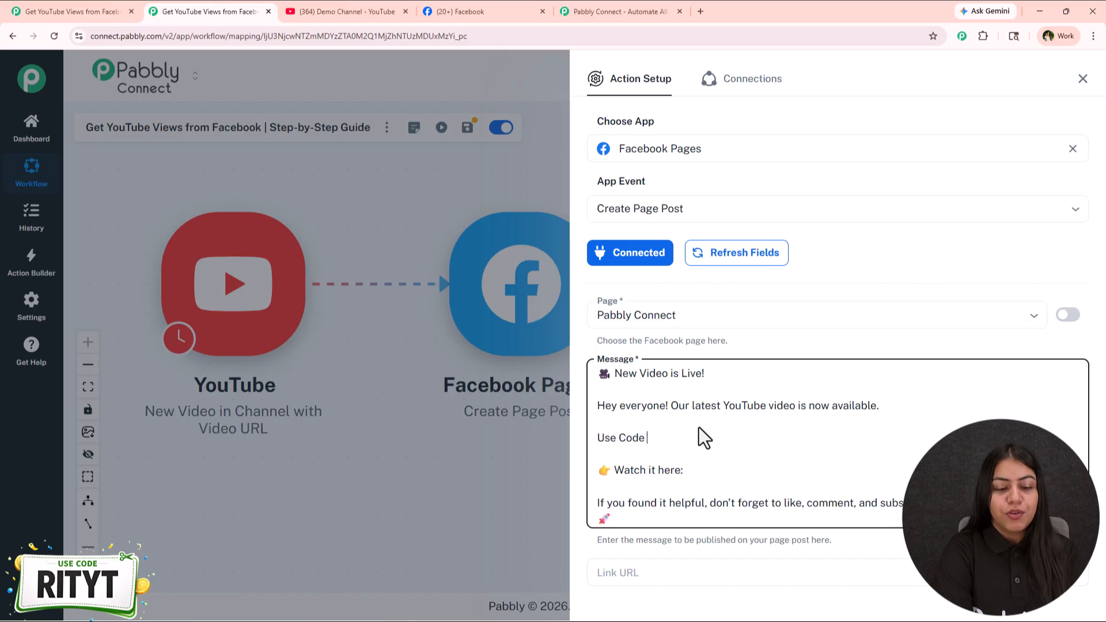
{"action": "type", "text": "RITY"}
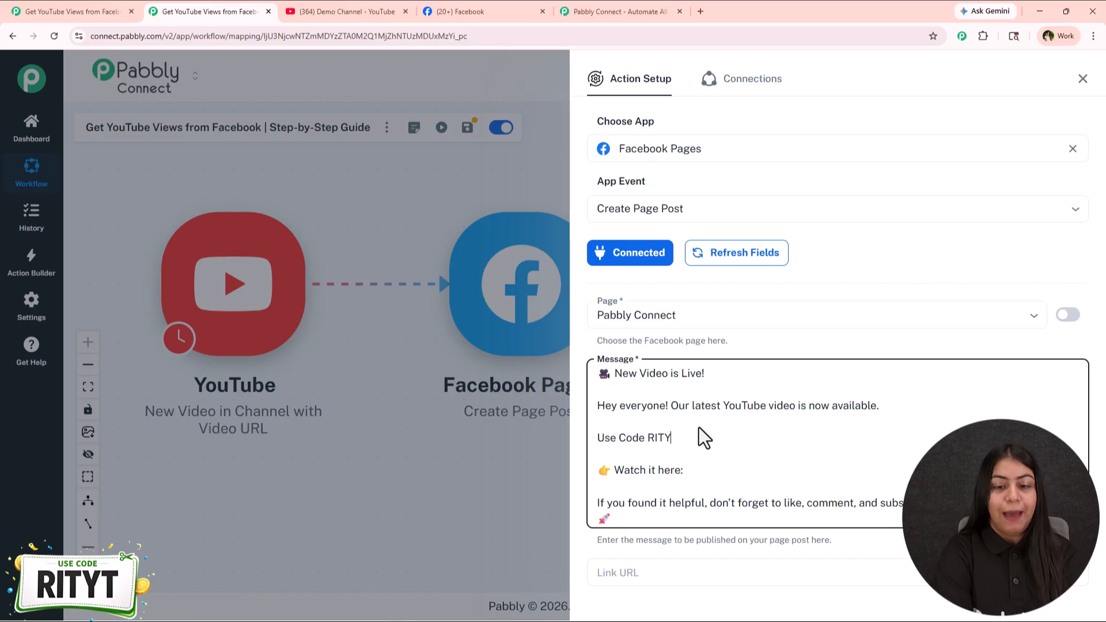
{"action": "key", "text": "BackSpace"}
{"action": "key", "text": "BackSpace"}
{"action": "key", "text": "BackSpace"}
{"action": "key", "text": "BackSpace"}
{"action": "key", "text": "BackSpace"}
{"action": "key", "text": "BackSpace"}
{"action": "key", "text": "BackSpace"}
{"action": "key", "text": "BackSpace"}
{"action": "key", "text": "BackSpace"}
{"action": "key", "text": "BackSpace"}
{"action": "key", "text": "BackSpace"}
{"action": "key", "text": "BackSpace"}
{"action": "key", "text": "BackSpace"}
{"action": "key", "text": "BackSpace"}
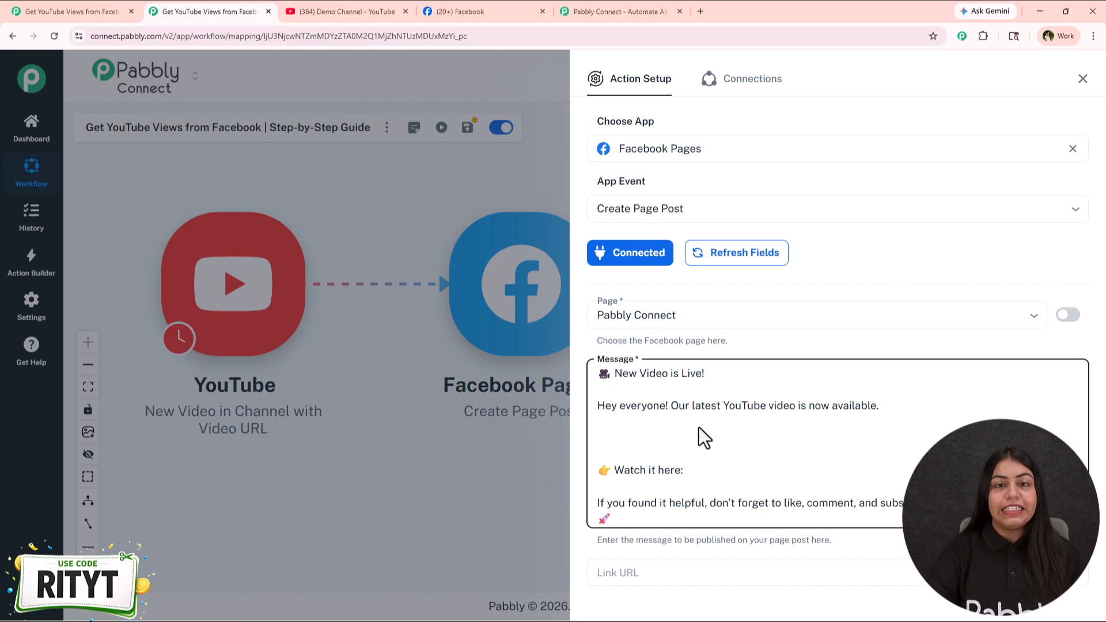
- Map the YouTube trigger's res1 snippet title into the empty line above "Watch it here:" in the message
{"action": "type", "text": "/sn"}
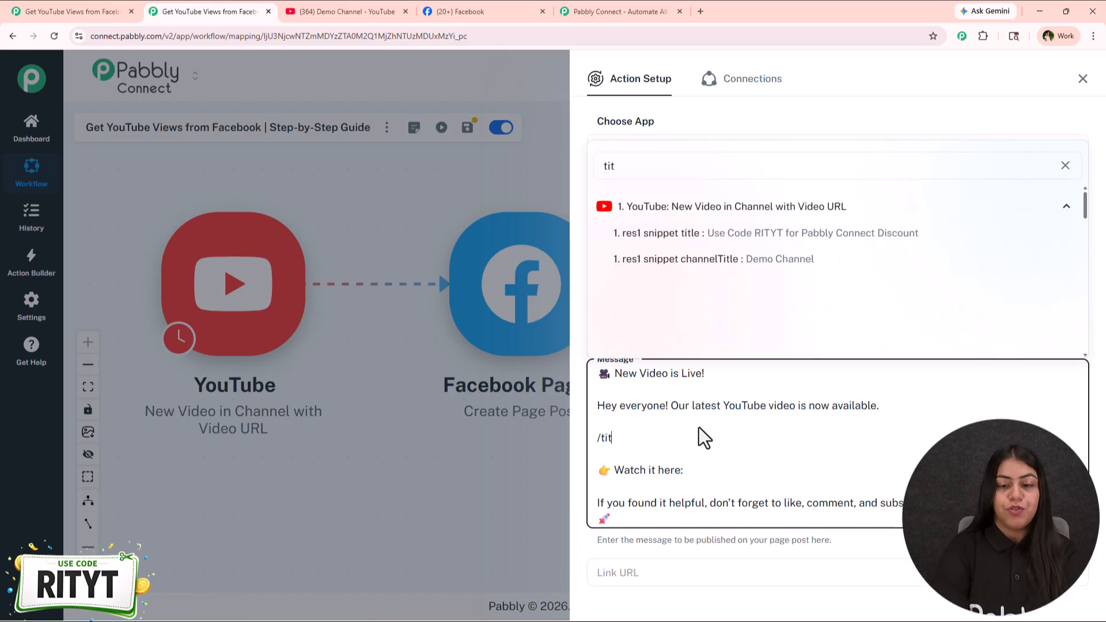
{"action": "left_click", "coordinate": [785, 313]}
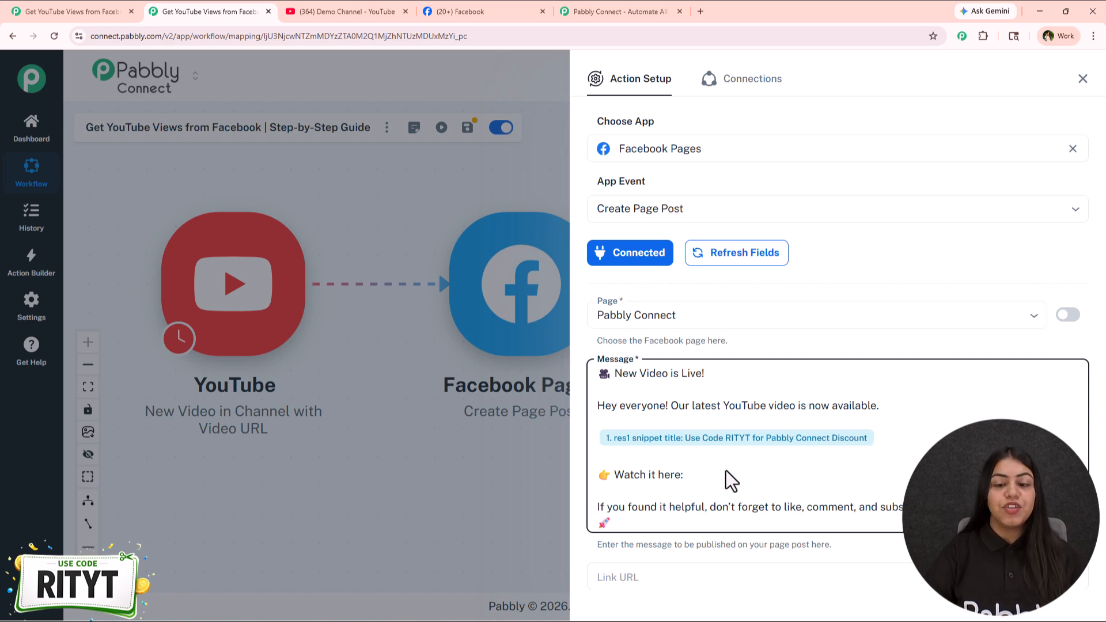
- Map the YouTube trigger's res2 video_url after "Watch it here:" in the Message text
{"action": "type", "text": "/"}
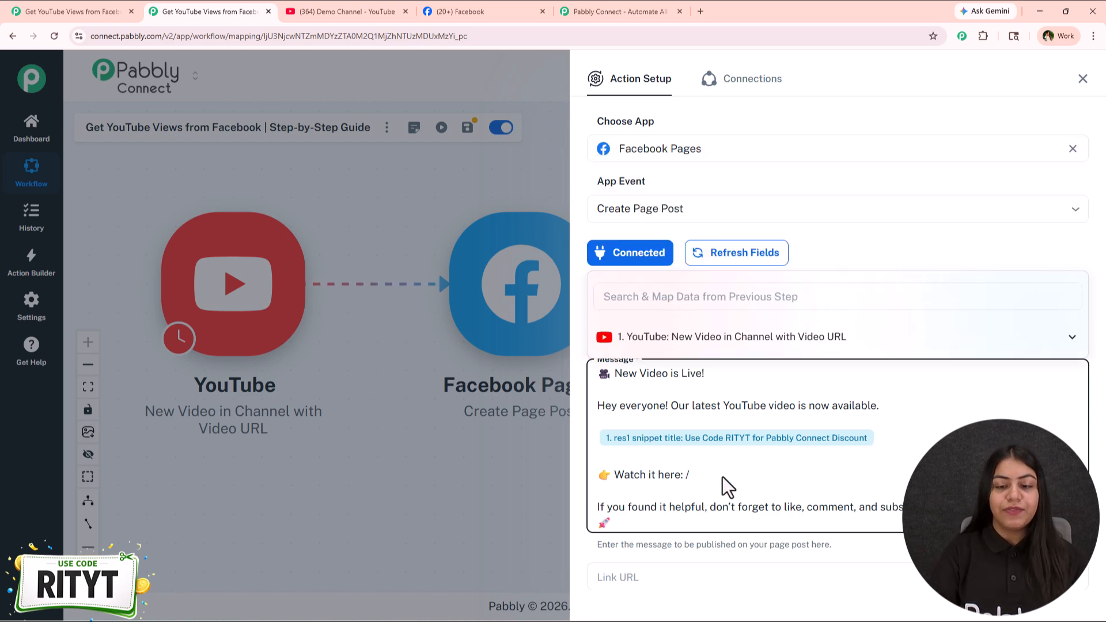
{"action": "type", "text": "ur"}
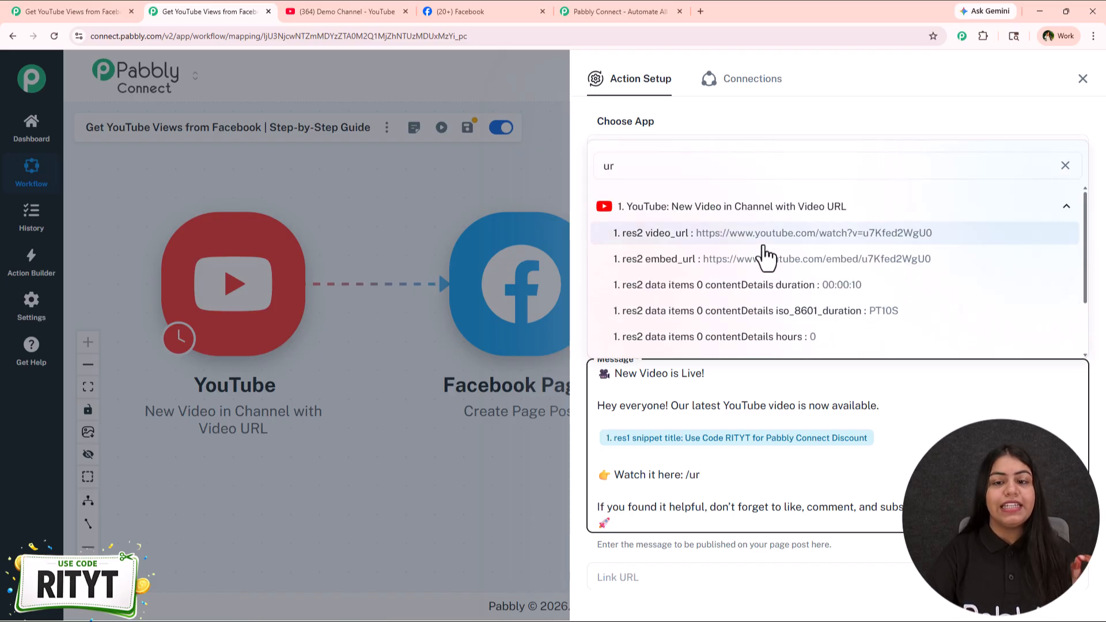
{"action": "left_click", "coordinate": [761, 233]}
- Map the YouTube trigger's res2 video_url into the Link URL of the Facebook page post
{"action": "scroll", "coordinate": [716, 390], "scroll_direction": "down", "scroll_amount": 1}
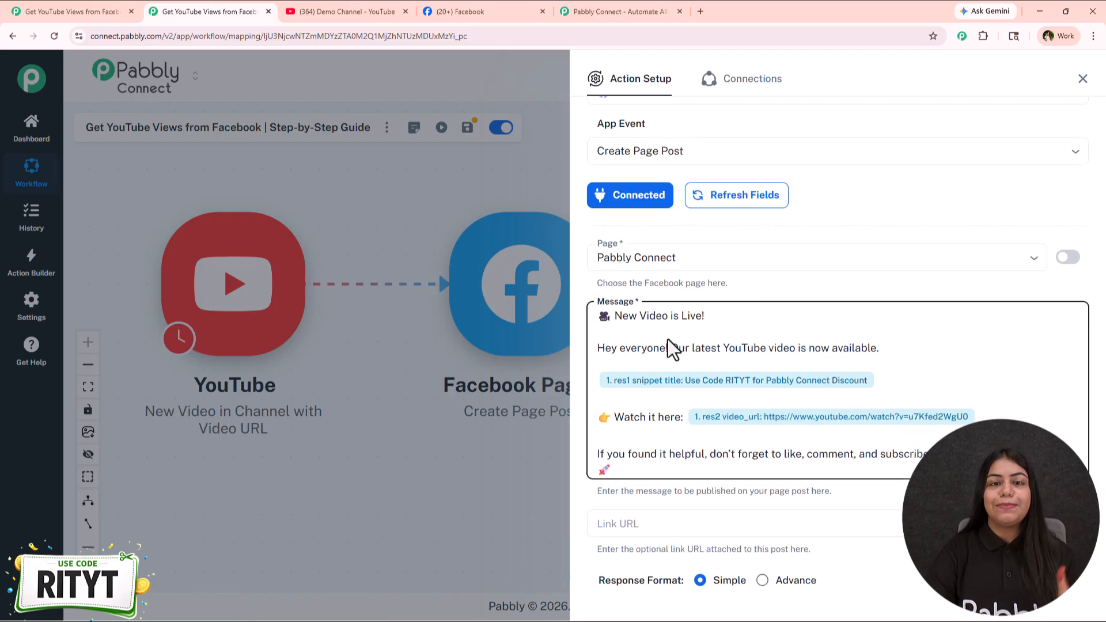
{"action": "scroll", "coordinate": [707, 443], "scroll_direction": "down", "scroll_amount": 1}
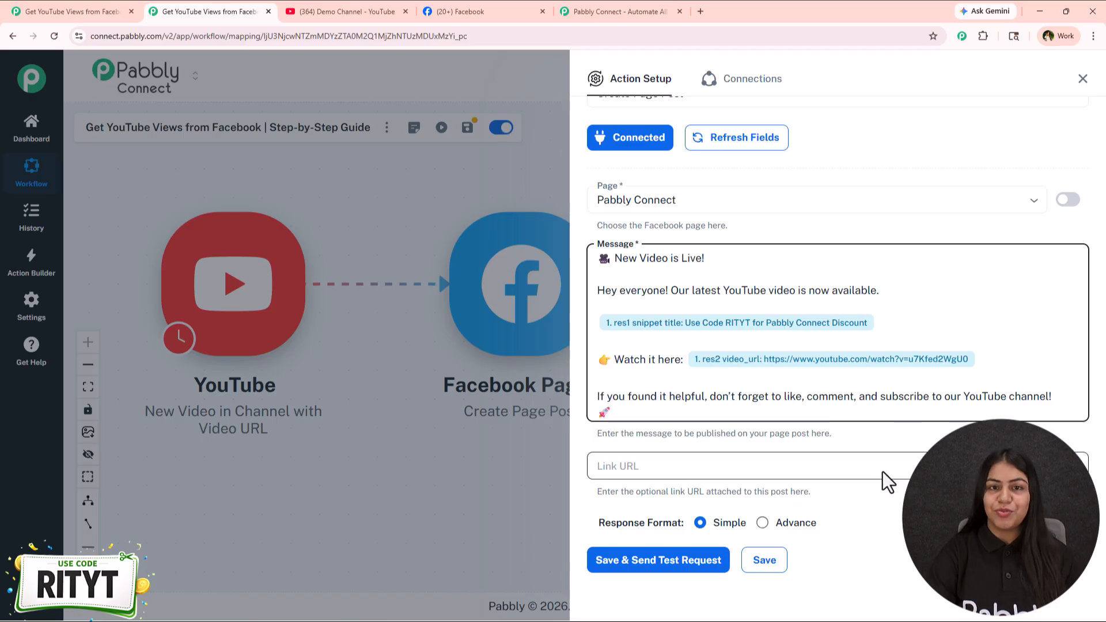
{"action": "left_click", "coordinate": [818, 470]}
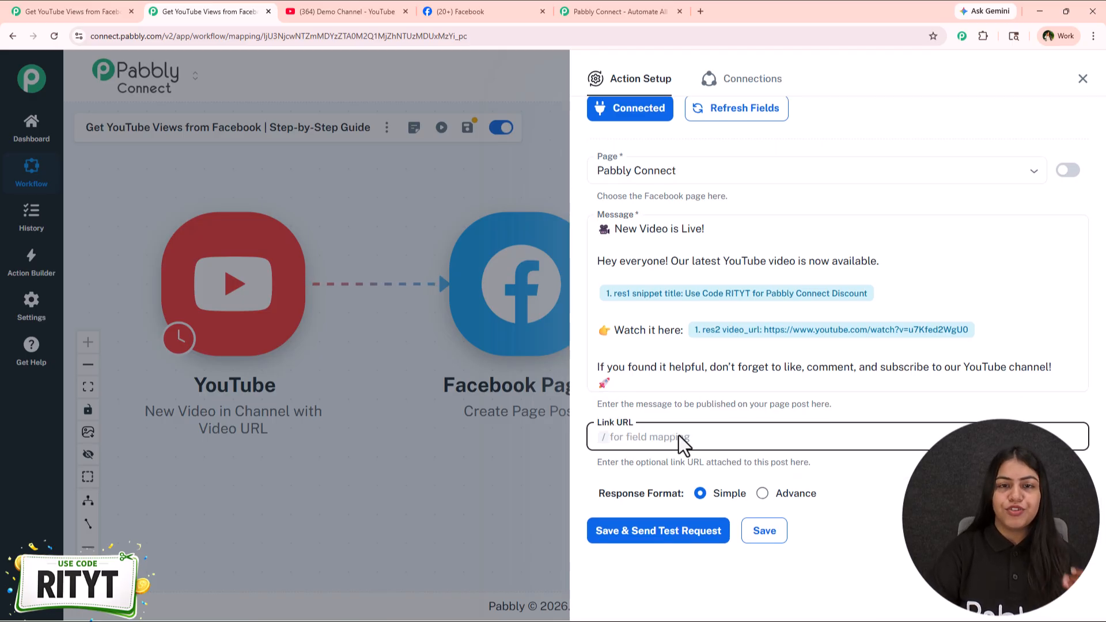
{"action": "type", "text": "/ur"}
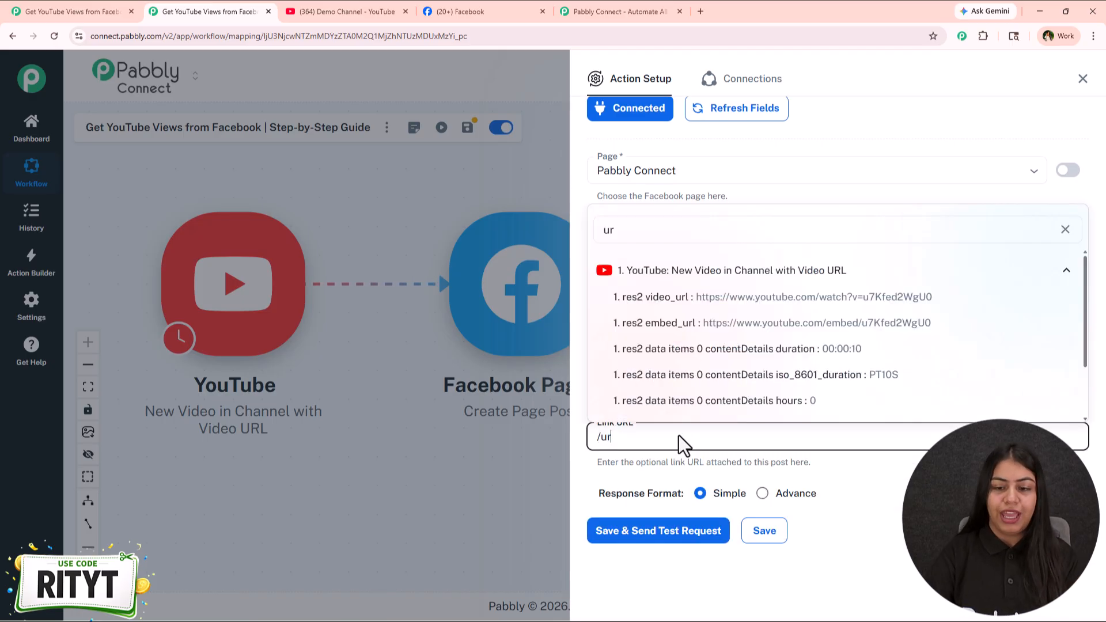
{"action": "left_click", "coordinate": [845, 304]}
- Save the Facebook Pages action with a test request, then close its setup and place its node lower than the YouTube trigger
{"action": "left_click", "coordinate": [715, 533]}
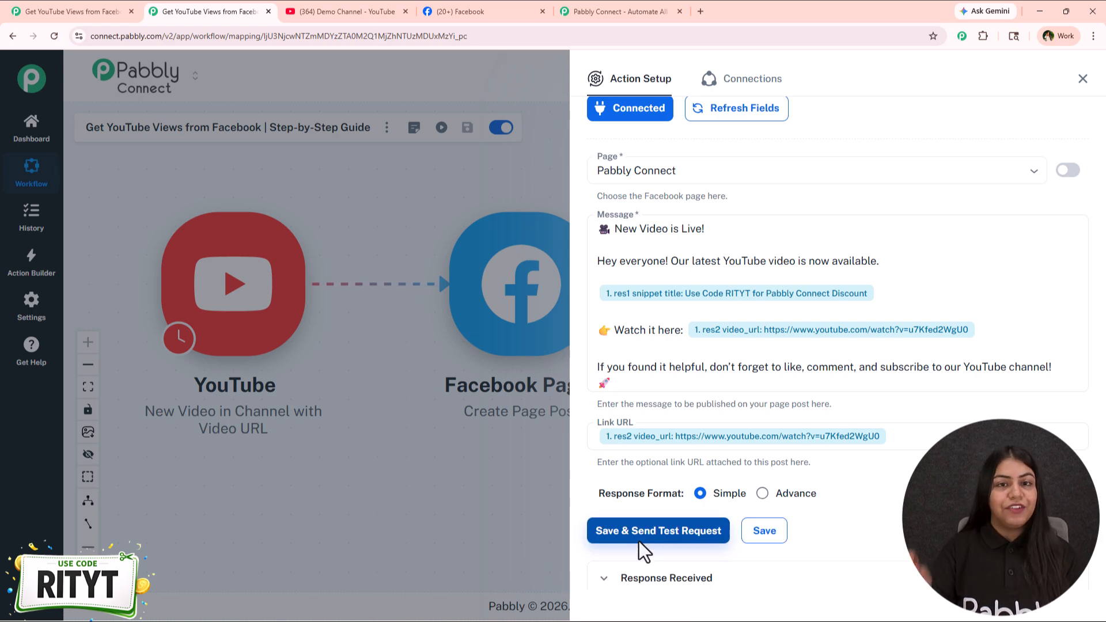
{"action": "scroll", "coordinate": [743, 392], "scroll_direction": "down", "scroll_amount": 6}
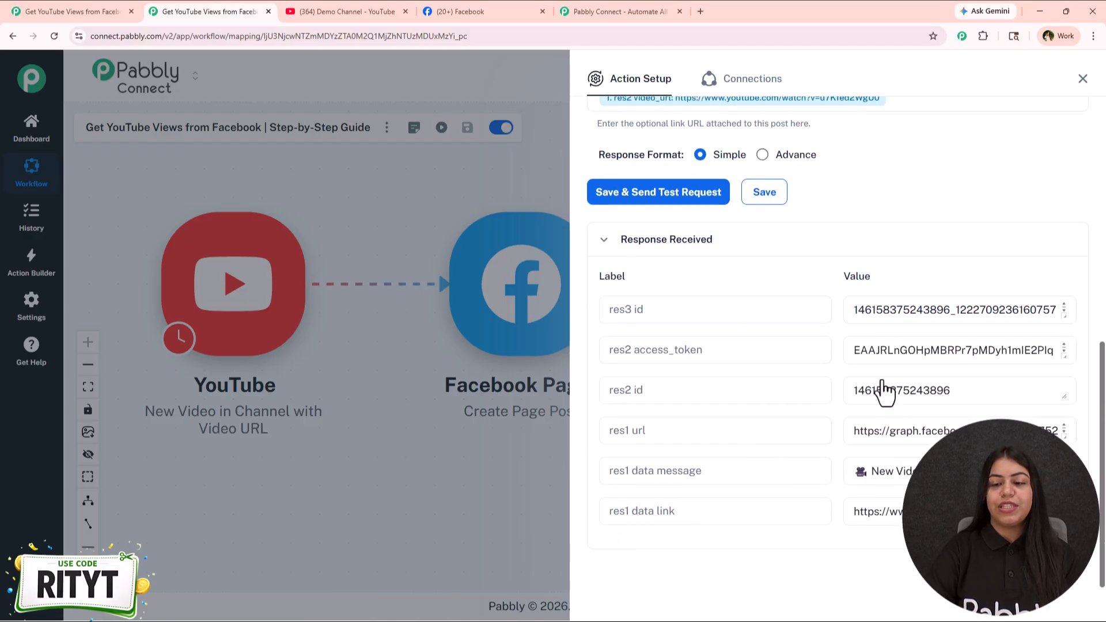
{"action": "left_click", "coordinate": [1083, 79]}
{"action": "left_click_drag", "start_coordinate": [570, 311], "coordinate": [553, 413]}
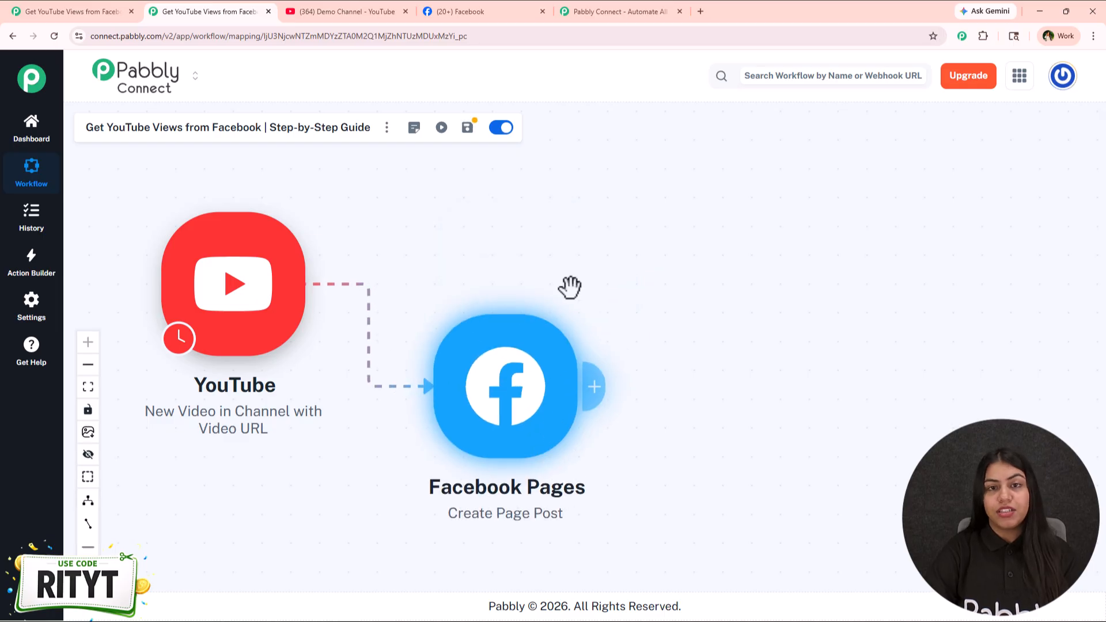
- Switch to the Pabbly Connect Facebook page, reload it and check the full text and video title of the newest post
{"action": "left_click", "coordinate": [429, 12]}
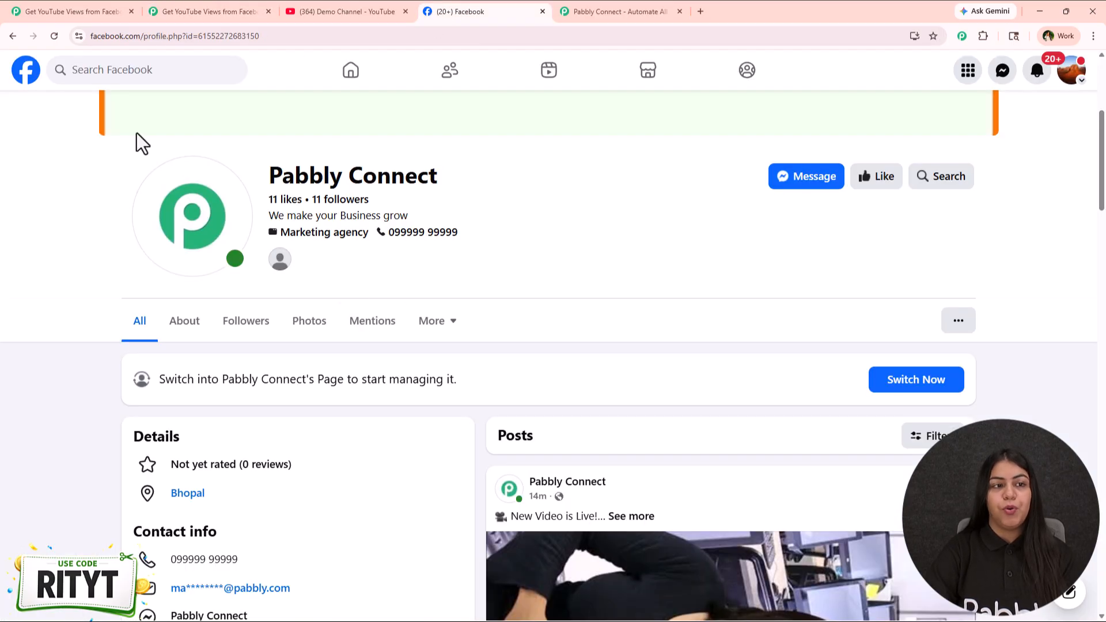
{"action": "left_click", "coordinate": [51, 39]}
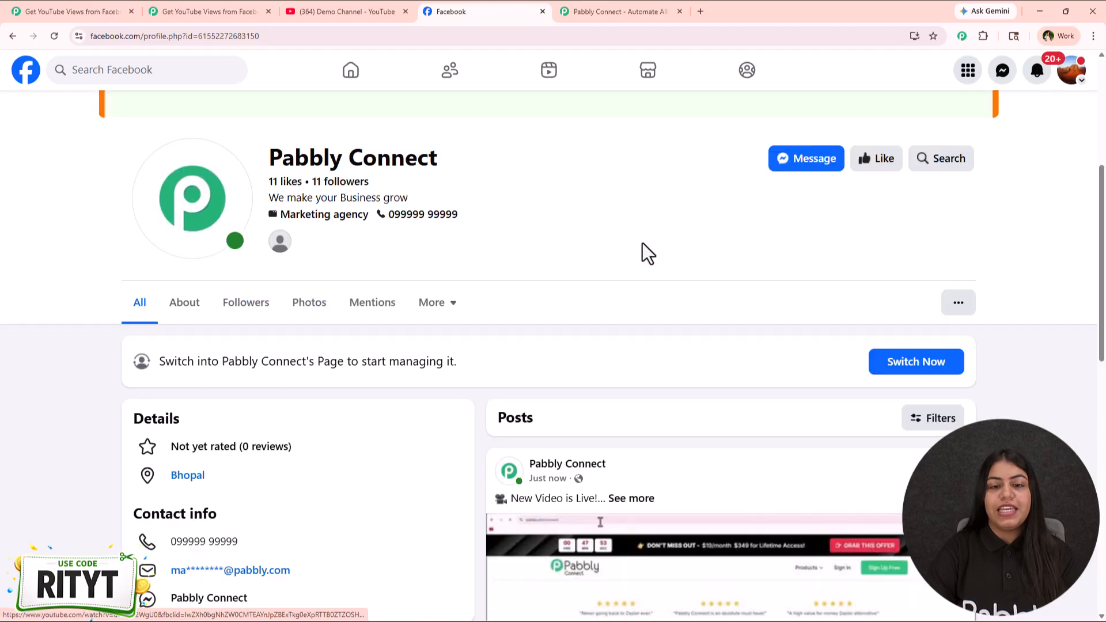
{"action": "scroll", "coordinate": [632, 430], "scroll_direction": "down", "scroll_amount": 4}
{"action": "left_click", "coordinate": [632, 269]}
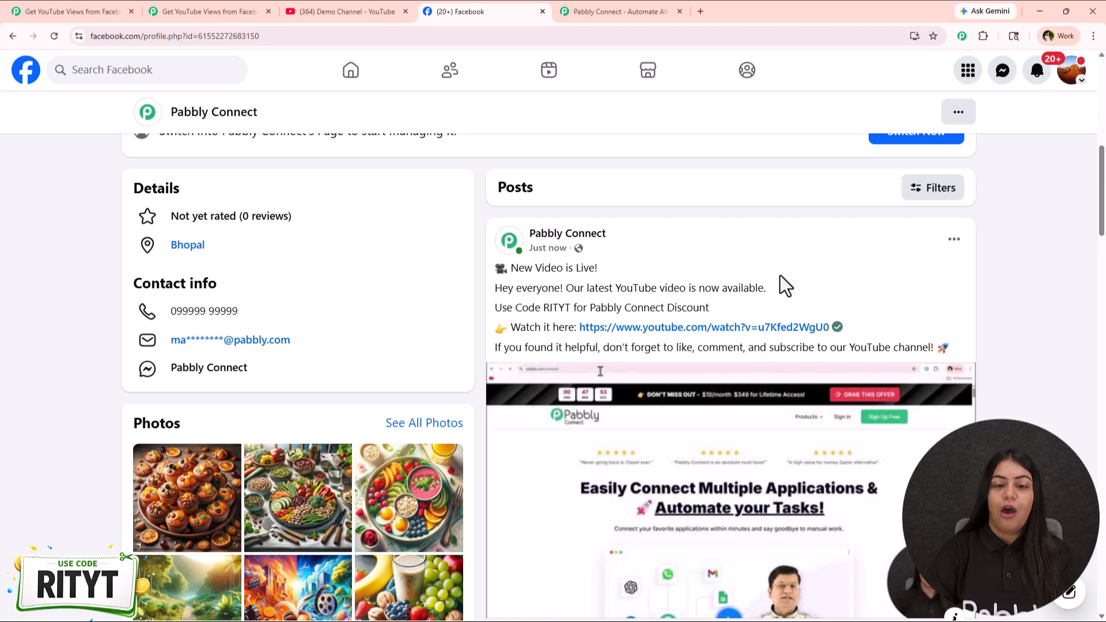
{"action": "scroll", "coordinate": [780, 276], "scroll_direction": "down", "scroll_amount": 2}
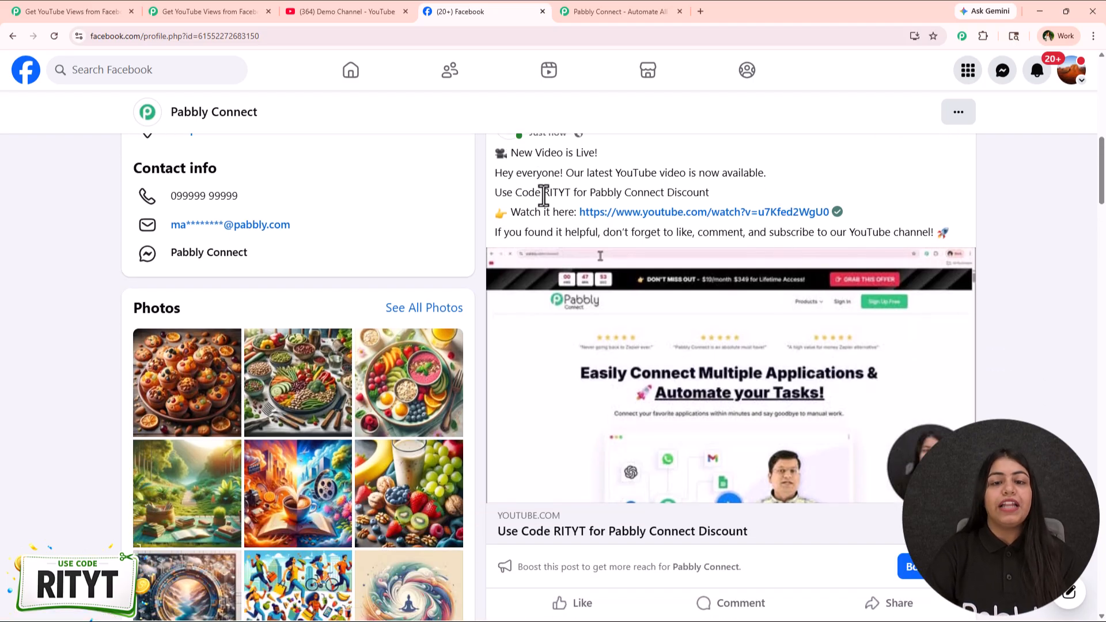
{"action": "left_click_drag", "start_coordinate": [733, 194], "coordinate": [486, 199]}
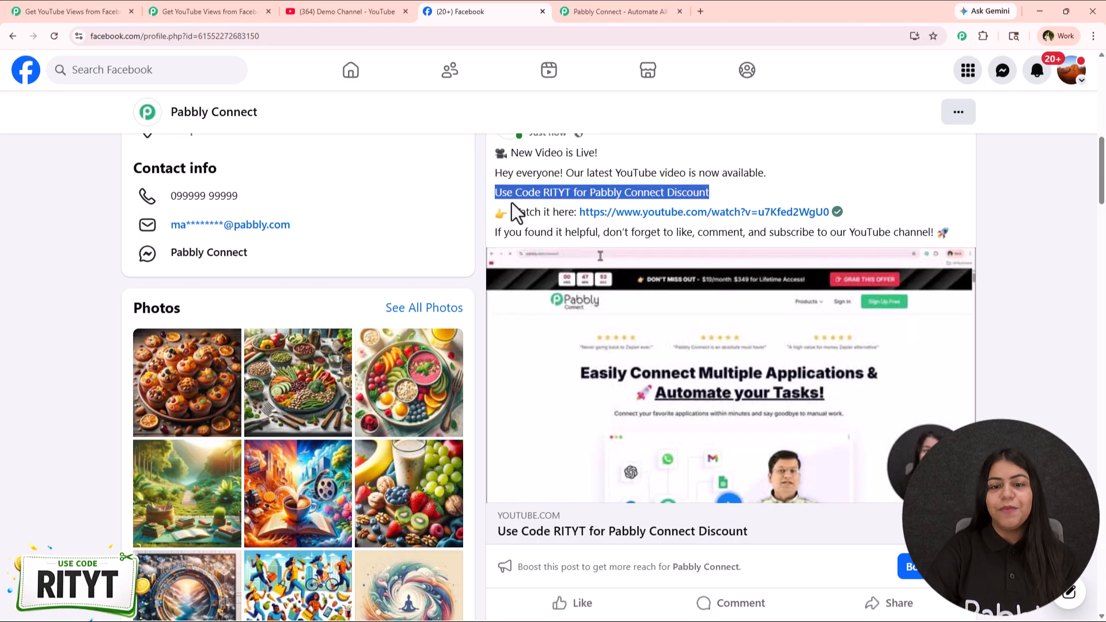
- Open the YouTube video linked in the newest Facebook post to check it, and return to the Pabbly Connect workflow
{"action": "left_click", "coordinate": [670, 469]}
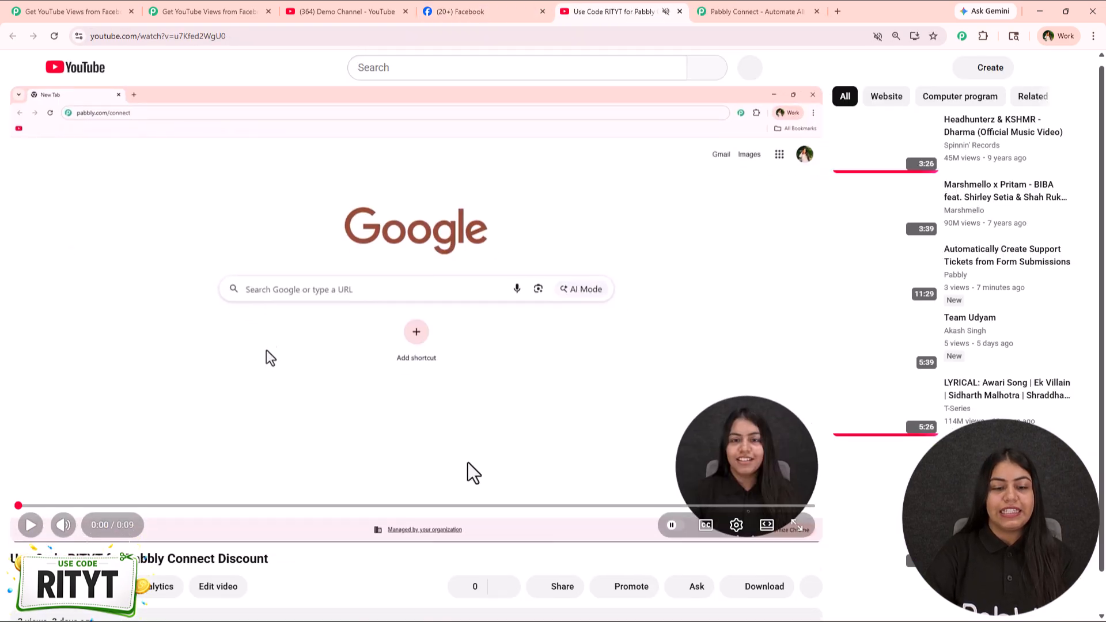
{"action": "scroll", "coordinate": [420, 518], "scroll_direction": "up", "scroll_amount": 5}
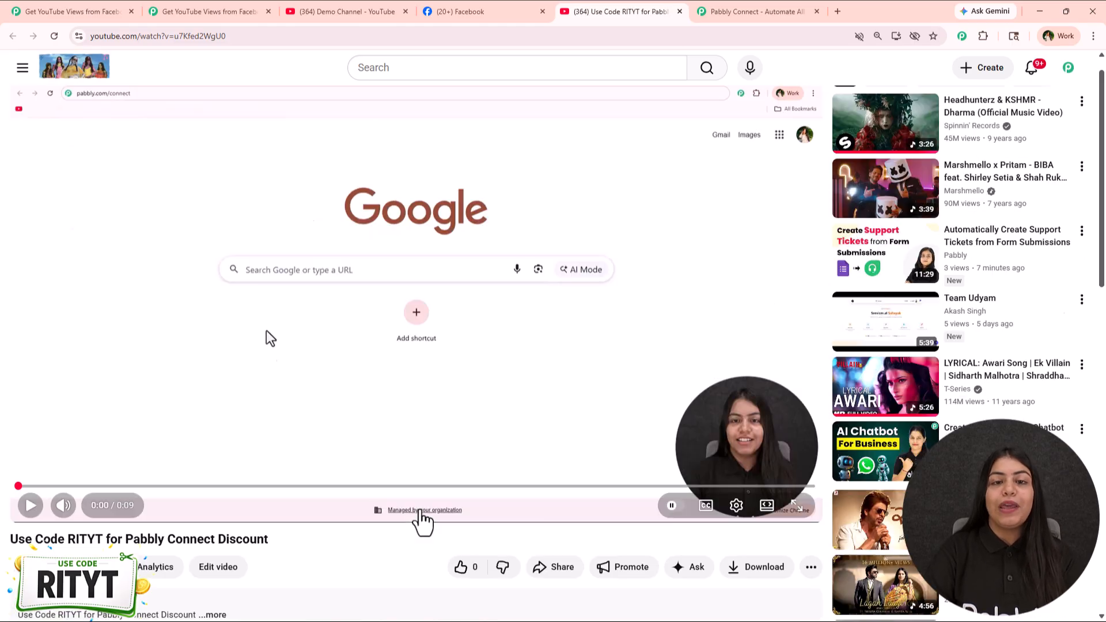
{"action": "left_click", "coordinate": [263, 9]}
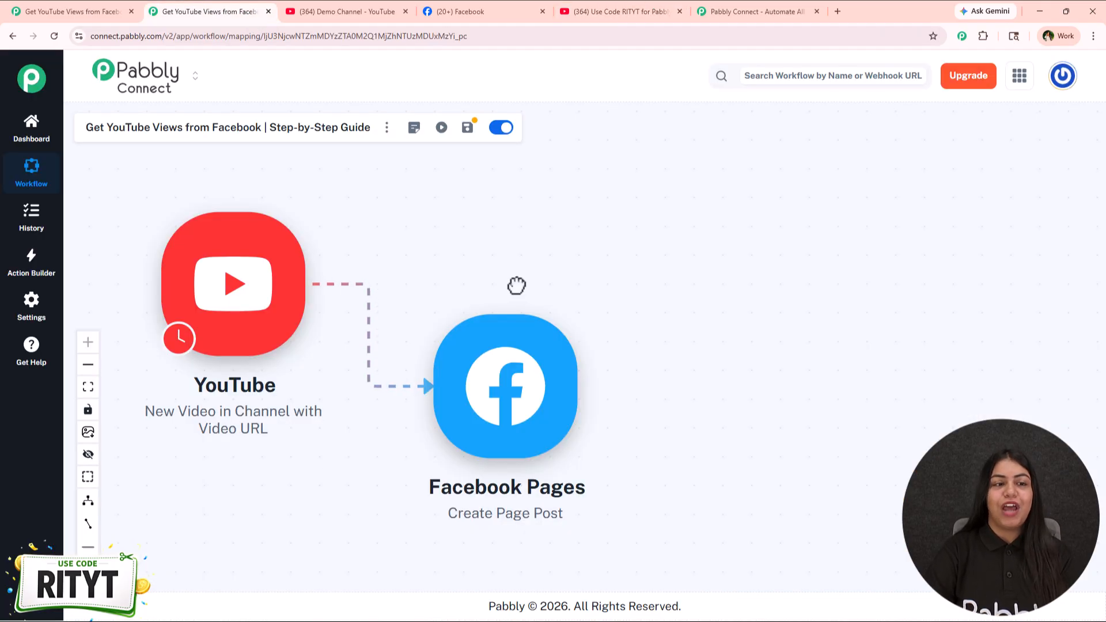
{"action": "left_click_drag", "start_coordinate": [503, 270], "coordinate": [519, 264]}
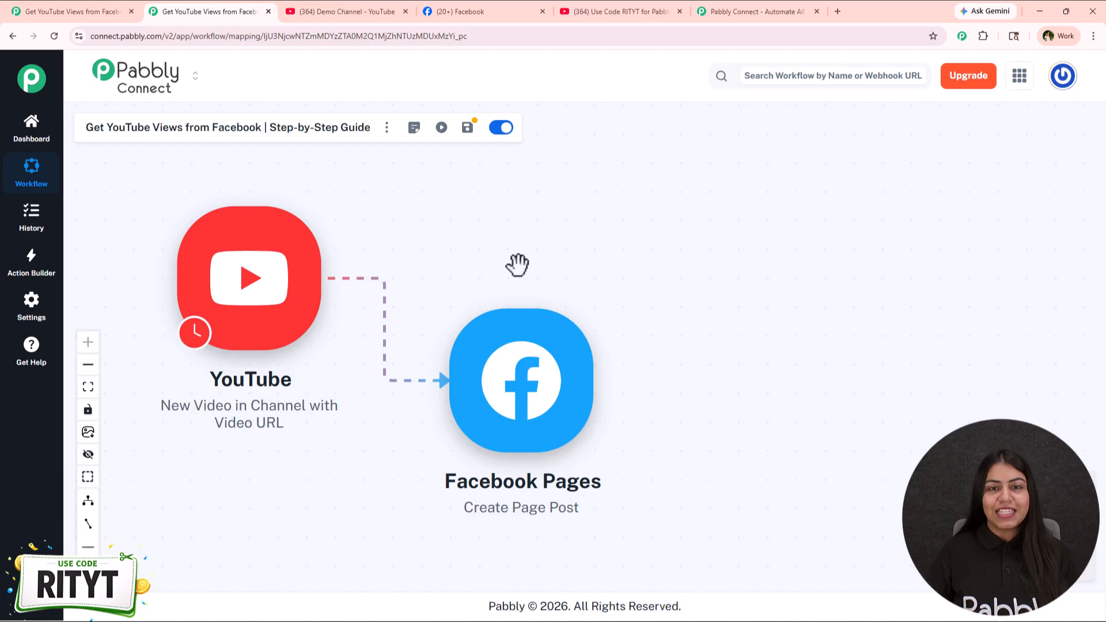